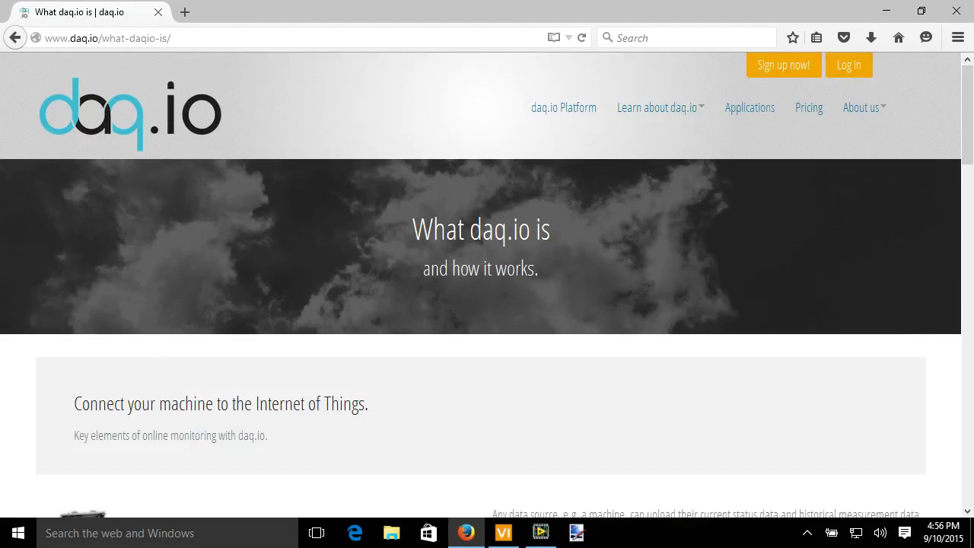
Choose 'daq.io LabVIEW Toolkit' from the 'Learn about daq.io' menu.
{"action": "mouse_move", "coordinate": [659, 107]}
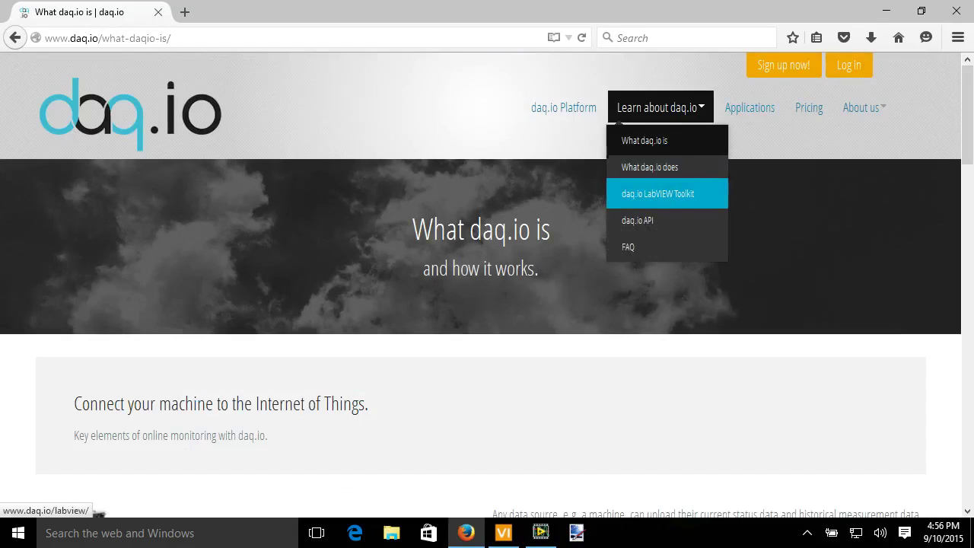
Open the daq.io LabVIEW Toolkit page and scroll to the VI Package Manager download link and example code.
{"action": "left_click", "coordinate": [657, 193]}
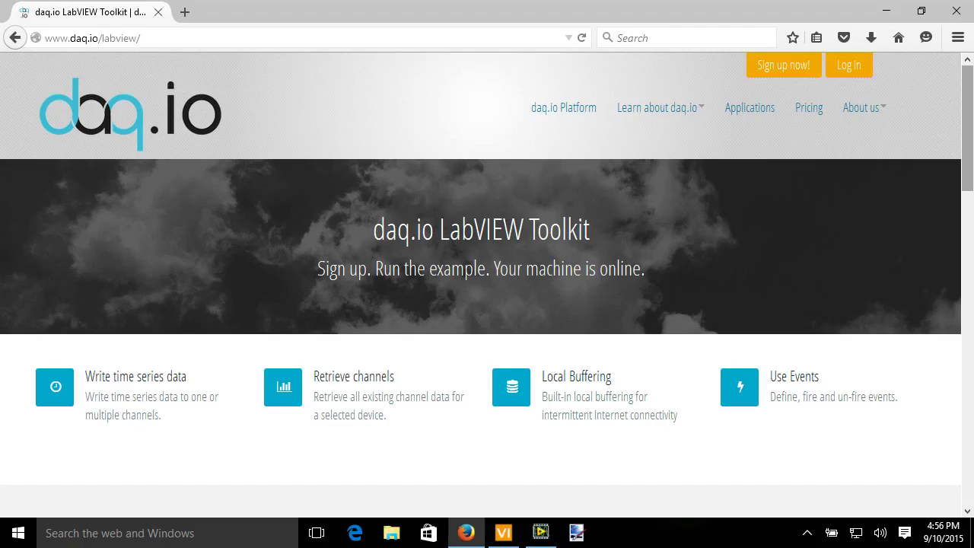
{"action": "scroll", "coordinate": [487, 285], "scroll_direction": "down", "scroll_amount": 3}
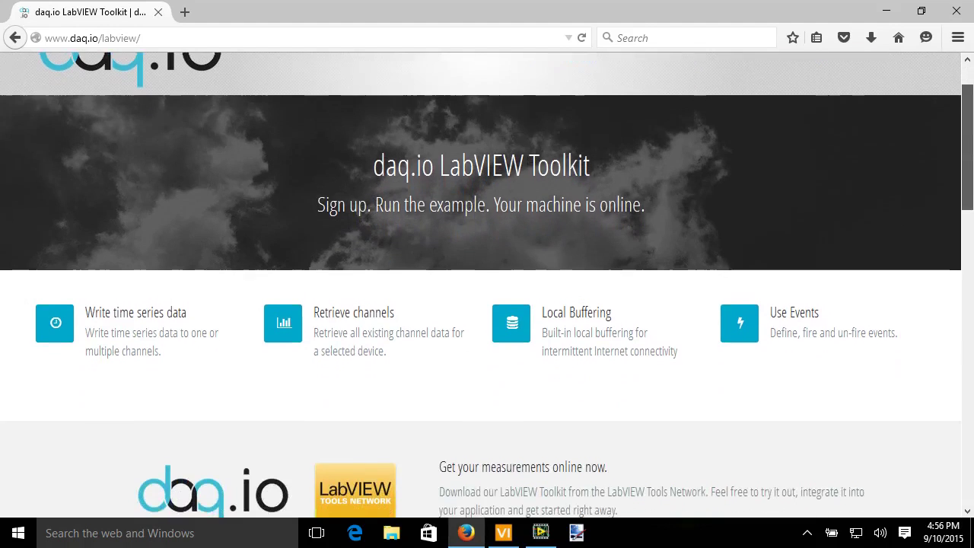
{"action": "scroll", "coordinate": [487, 284], "scroll_direction": "down", "scroll_amount": 1}
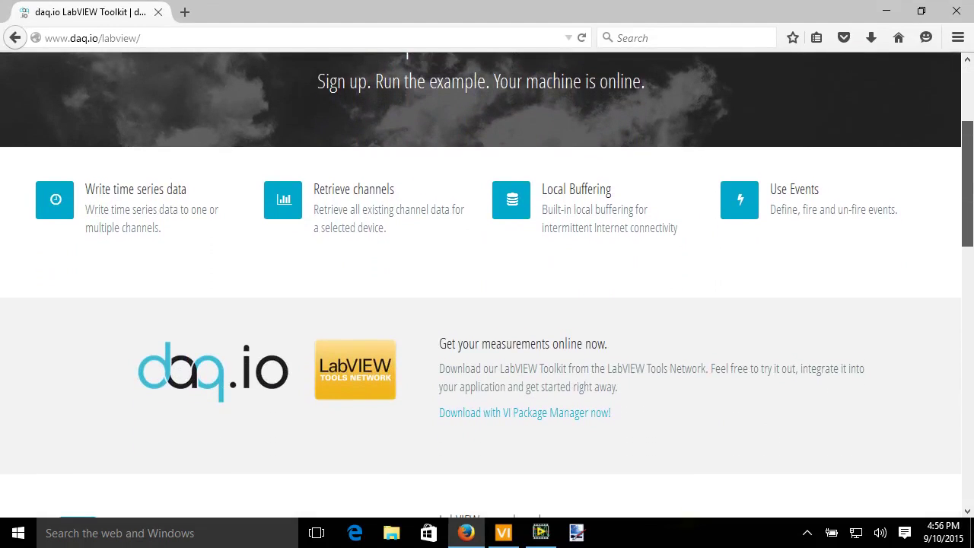
{"action": "scroll", "coordinate": [487, 285], "scroll_direction": "down", "scroll_amount": 2}
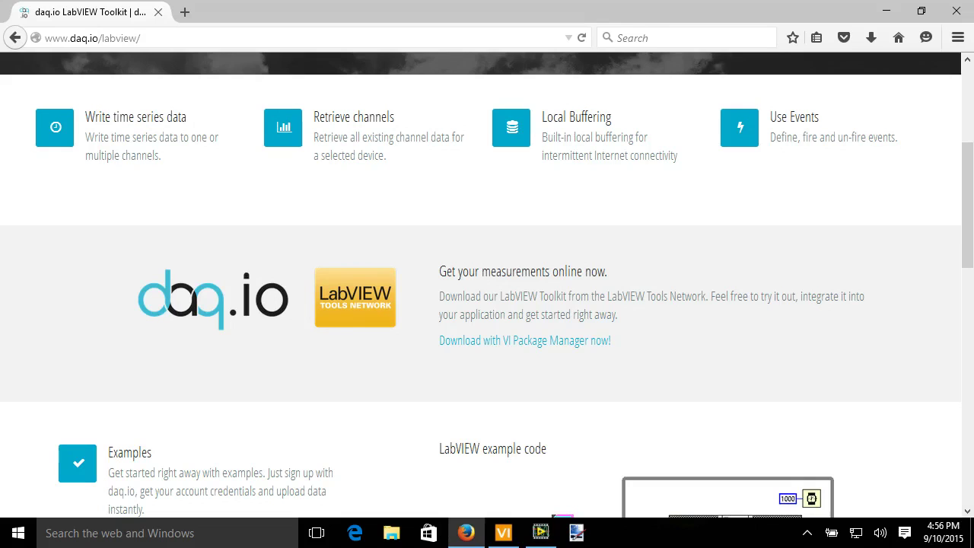
{"action": "scroll", "coordinate": [487, 285], "scroll_direction": "down", "scroll_amount": 2}
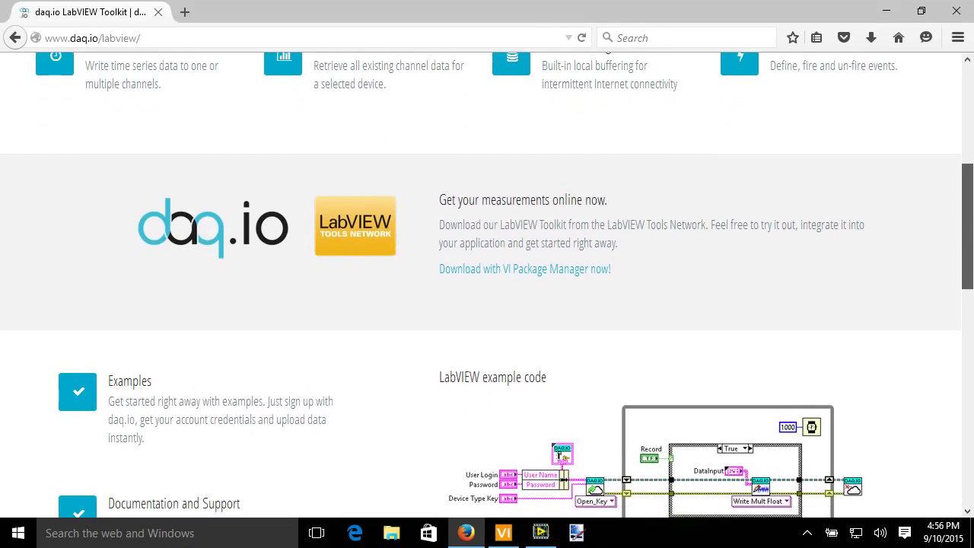
{"action": "scroll", "coordinate": [487, 284], "scroll_direction": "down", "scroll_amount": 1}
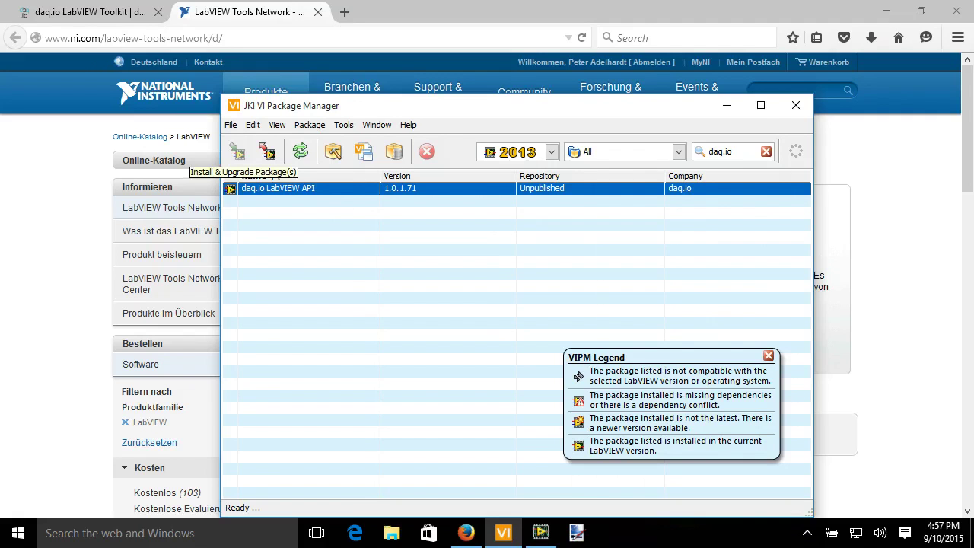
Return to the daq.io tab and open the account sign-up page.
{"action": "left_click", "coordinate": [91, 12]}
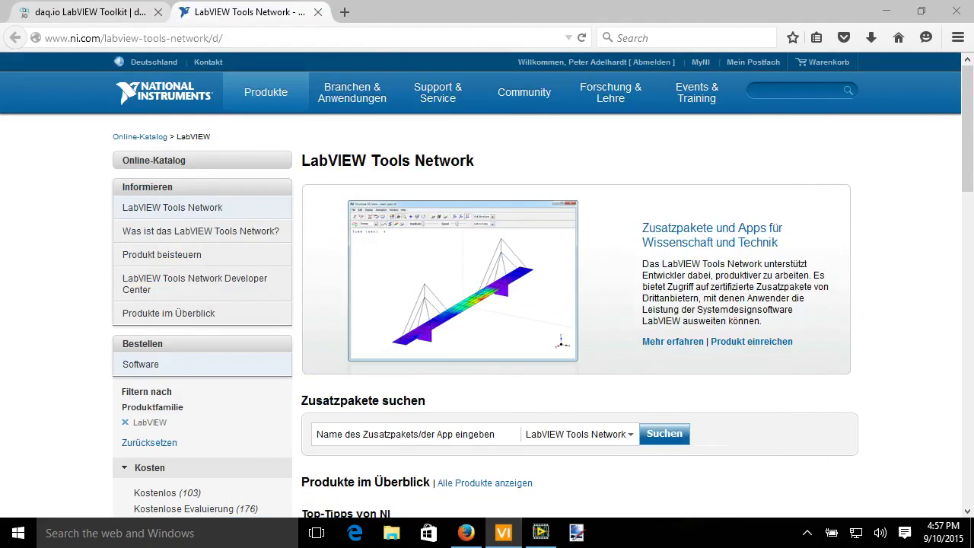
{"action": "scroll", "coordinate": [487, 282], "scroll_direction": "up", "scroll_amount": 5}
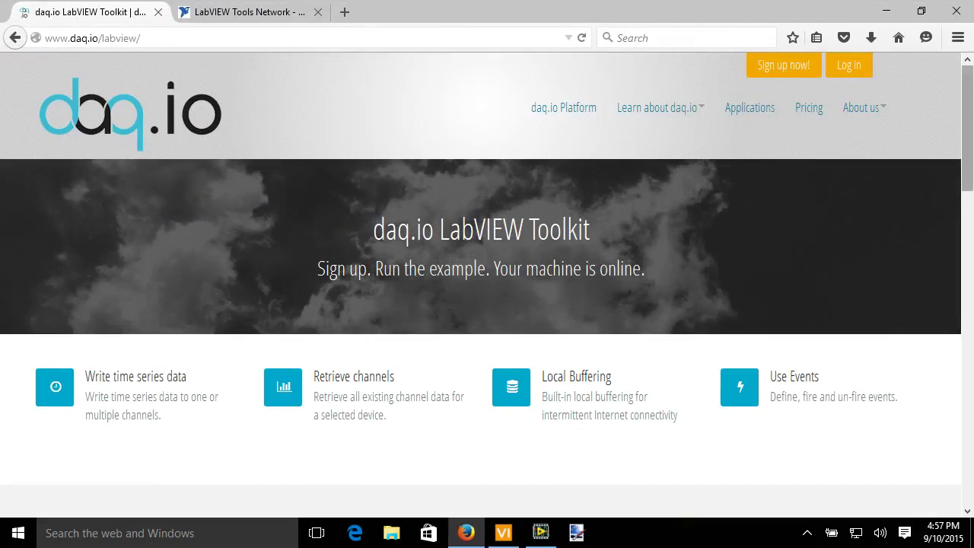
{"action": "left_click", "coordinate": [787, 66]}
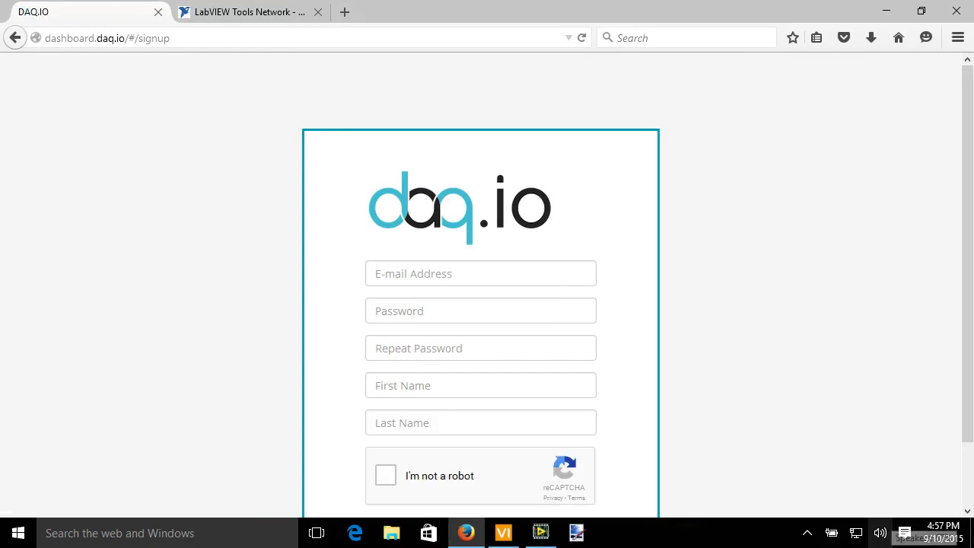
{"action": "scroll", "coordinate": [487, 289], "scroll_direction": "down", "scroll_amount": 2}
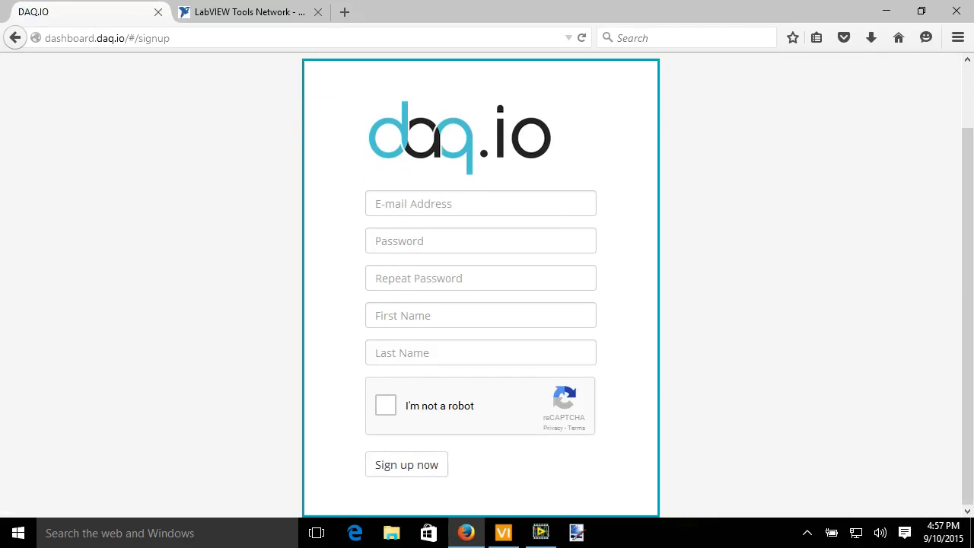
Enter the account e-mail address, the password, and the repeated password.
{"action": "left_click", "coordinate": [480, 203]}
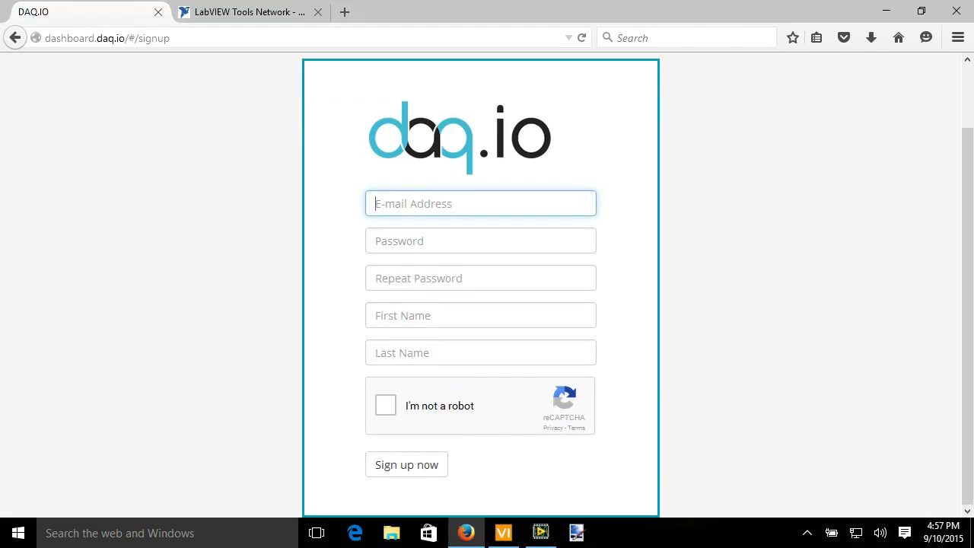
{"action": "key", "text": "Tab"}
{"action": "type", "text": "•••••••"}
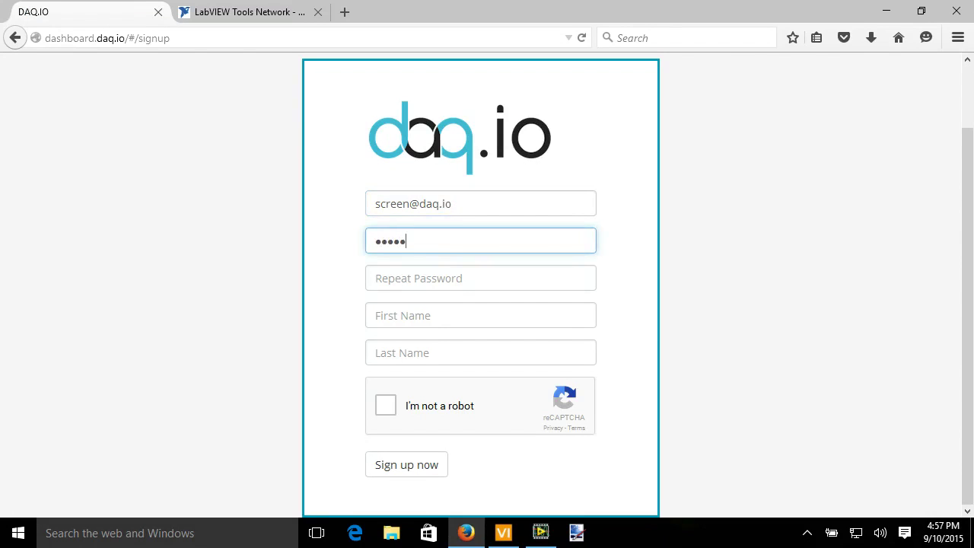
{"action": "type", "text": "•••••"}
{"action": "key", "text": "Tab"}
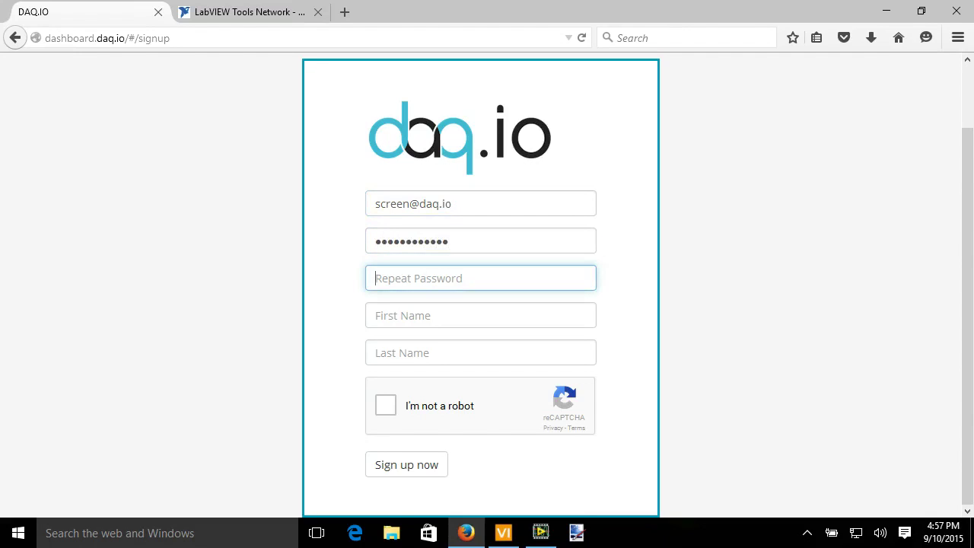
{"action": "type", "text": "•••••••••"}
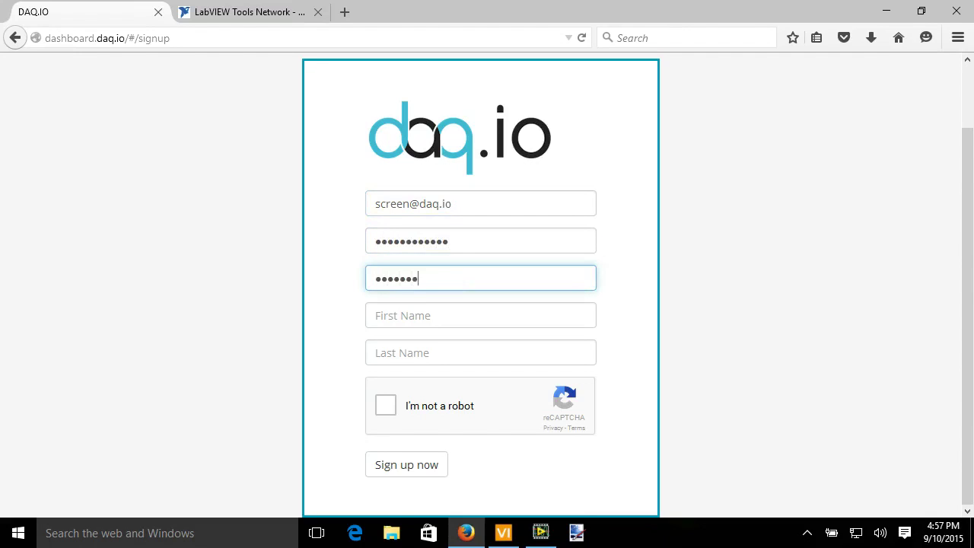
{"action": "type", "text": "••••"}
Fill in the first and last name, tick reCAPTCHA, and submit the sign-up form.
{"action": "key", "text": "Tab"}
{"action": "type", "text": "Peter"}
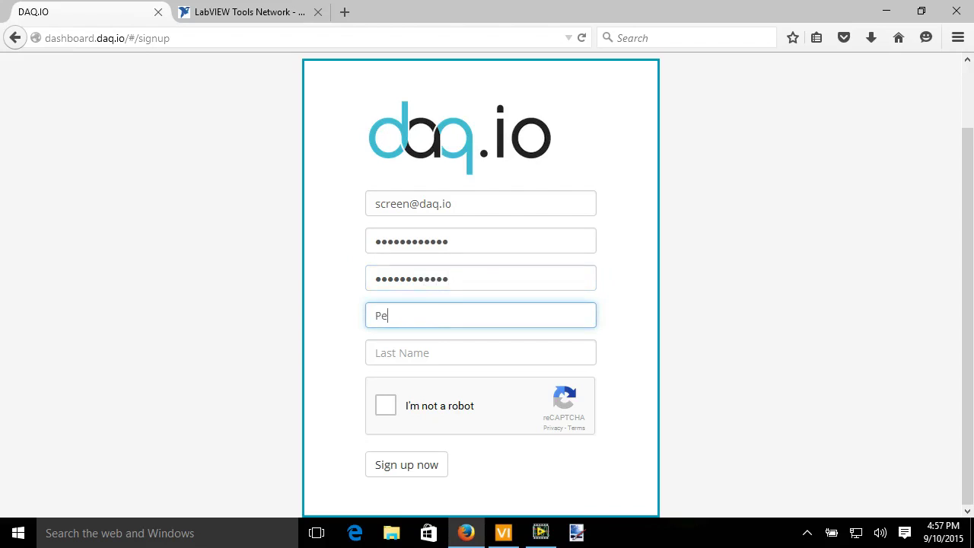
{"action": "key", "text": "Tab"}
{"action": "type", "text": "A."}
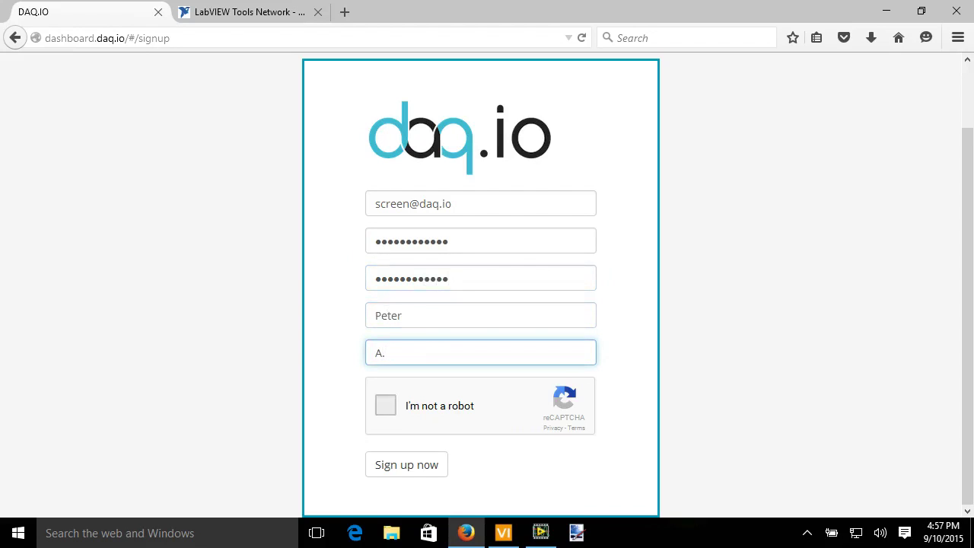
{"action": "left_click", "coordinate": [386, 406]}
{"action": "left_click", "coordinate": [407, 465]}
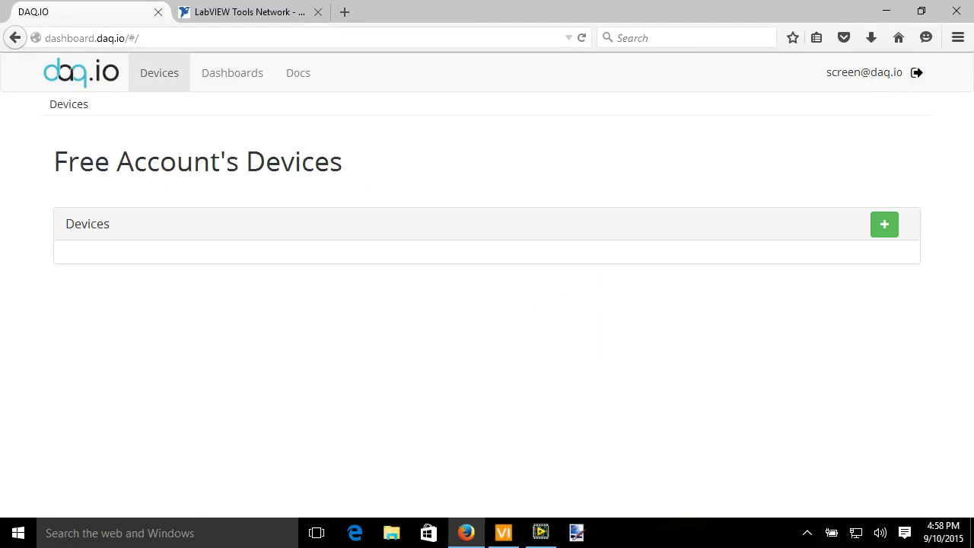
Bring up LabVIEW and launch the Example Finder from the Help menu.
{"action": "left_click", "coordinate": [540, 533]}
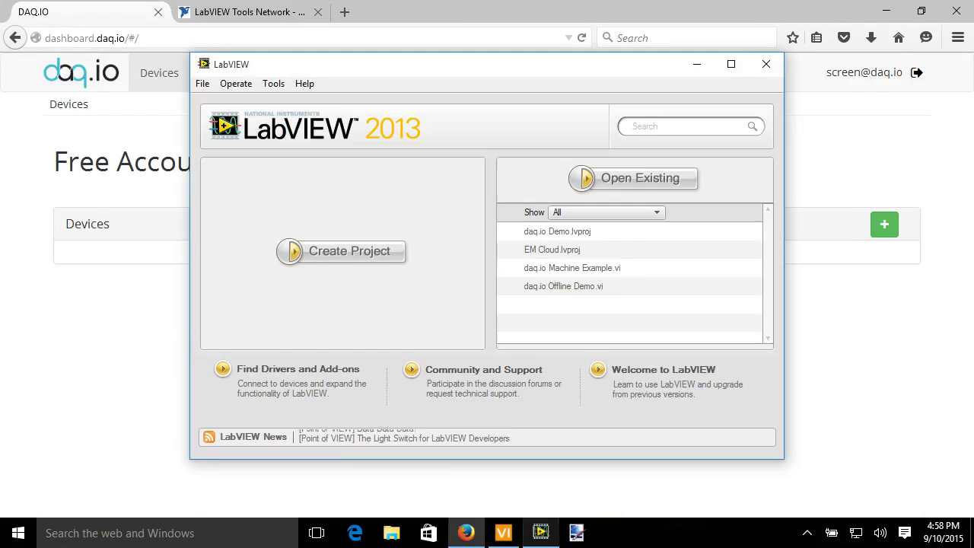
{"action": "left_click", "coordinate": [304, 83]}
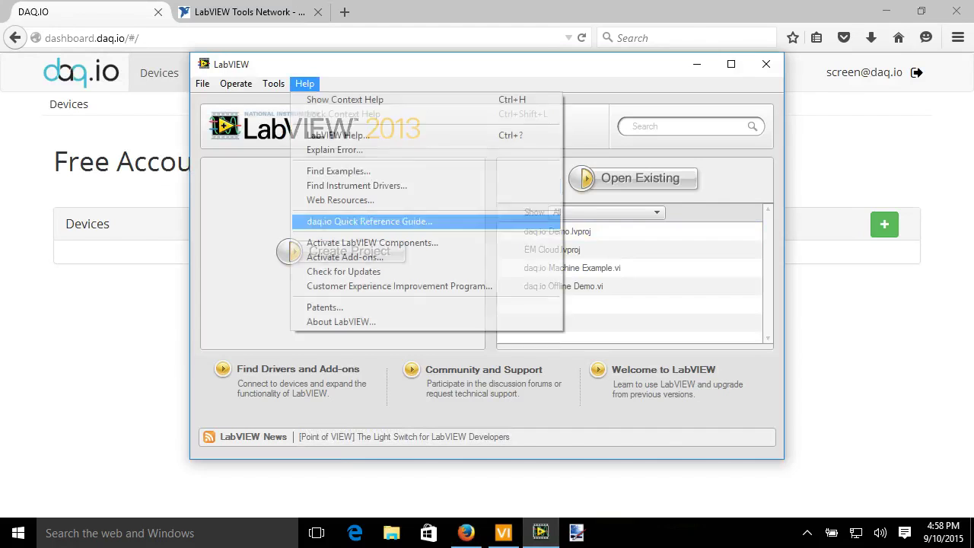
{"action": "left_click", "coordinate": [338, 171]}
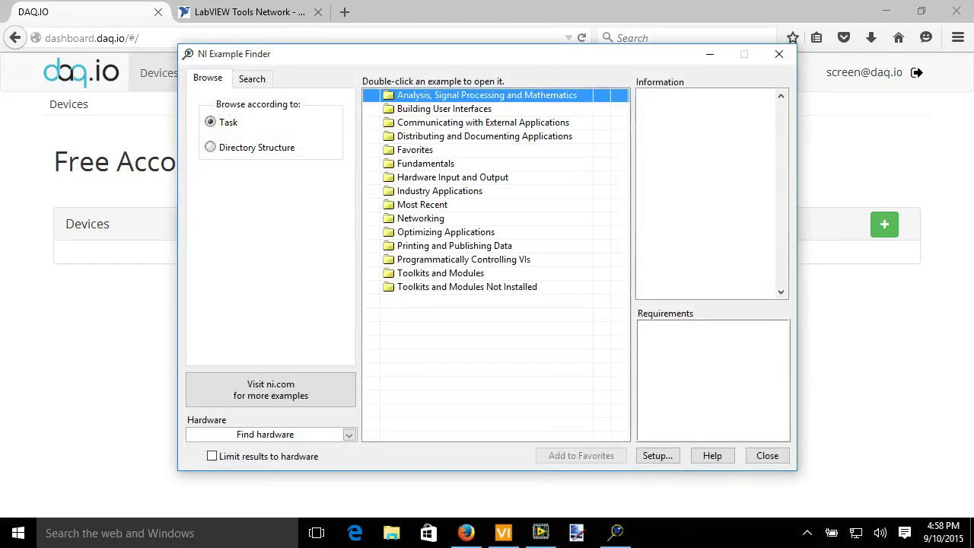
Search examples for 'daq.io' and open daq.io Machine Example.vi.
{"action": "left_click", "coordinate": [250, 77]}
{"action": "type", "text": "daq."}
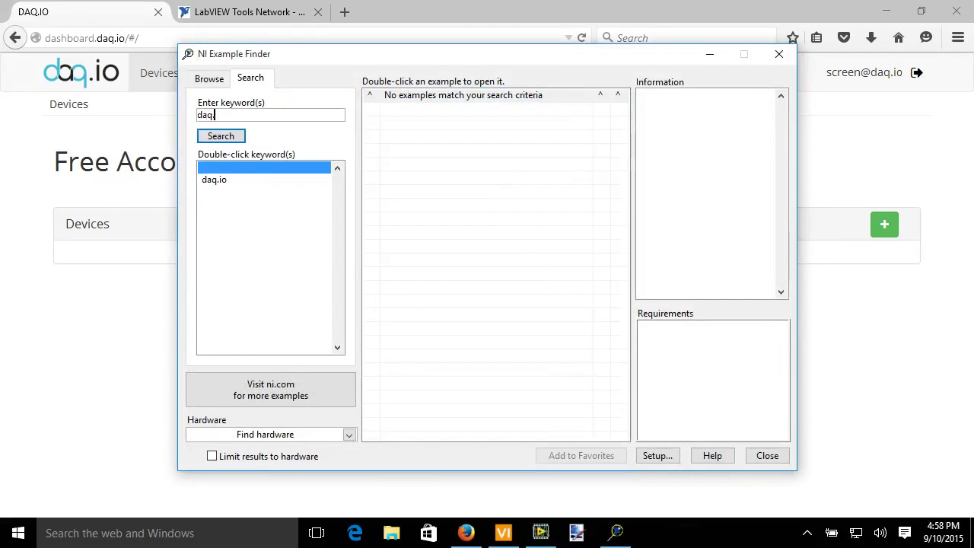
{"action": "type", "text": "io"}
{"action": "key", "text": "Return"}
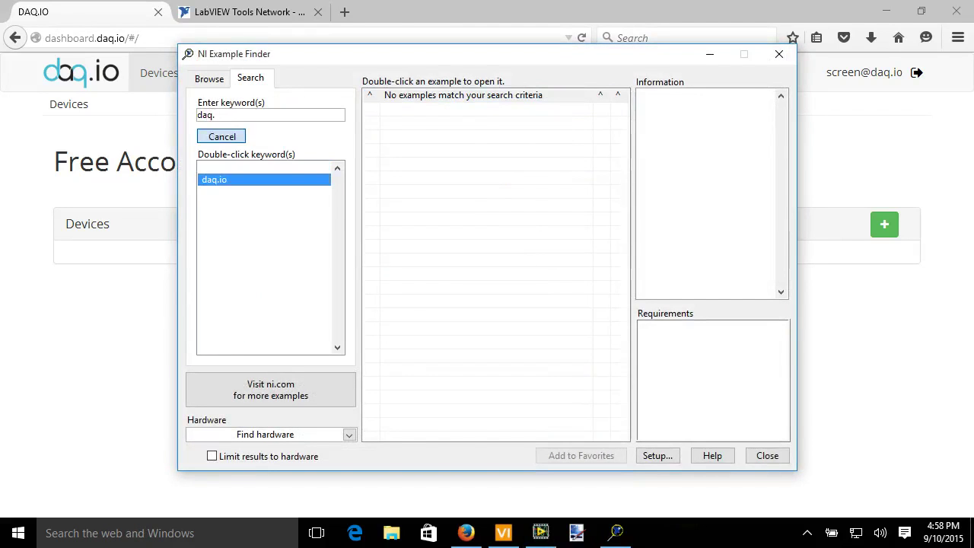
{"action": "left_click", "coordinate": [438, 122]}
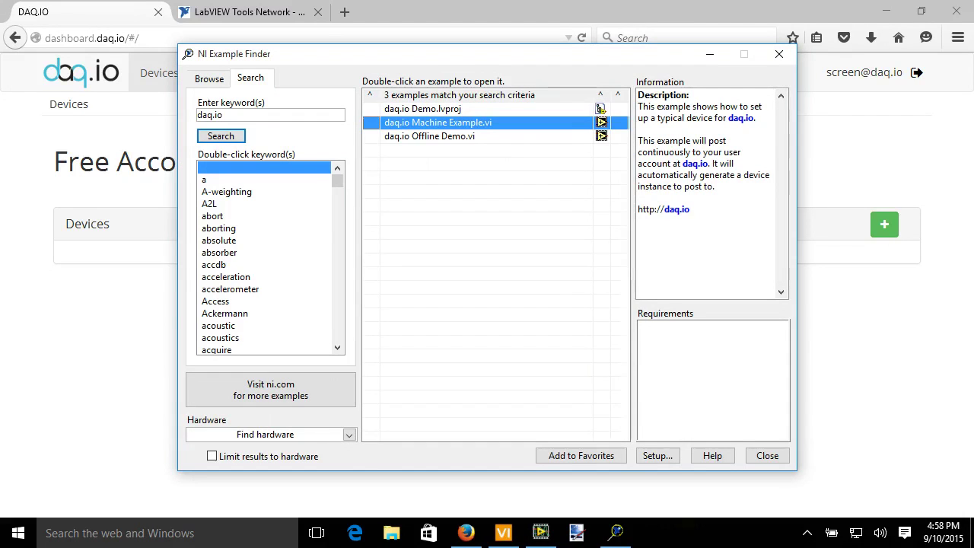
{"action": "key", "text": "Return"}
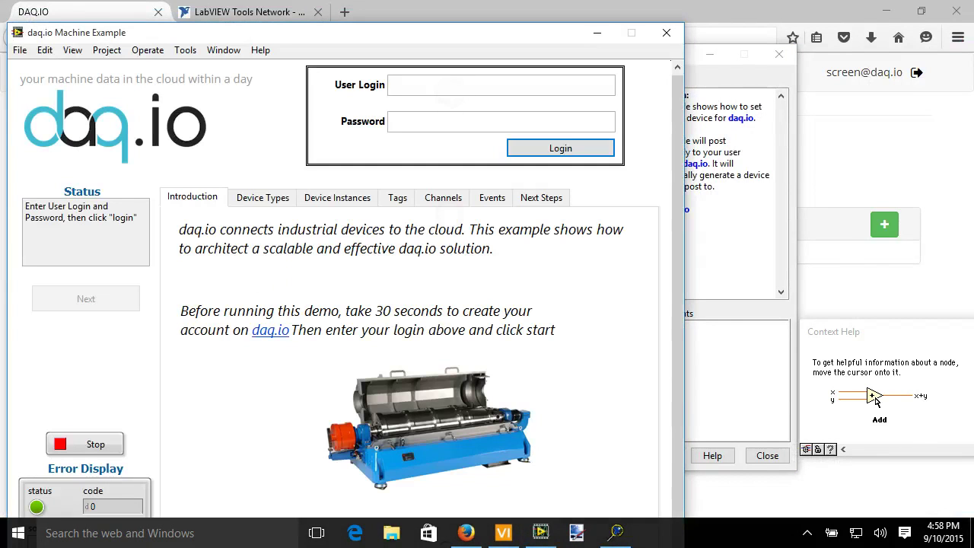
Log the example in with the new account's e-mail and password.
{"action": "left_click", "coordinate": [426, 84]}
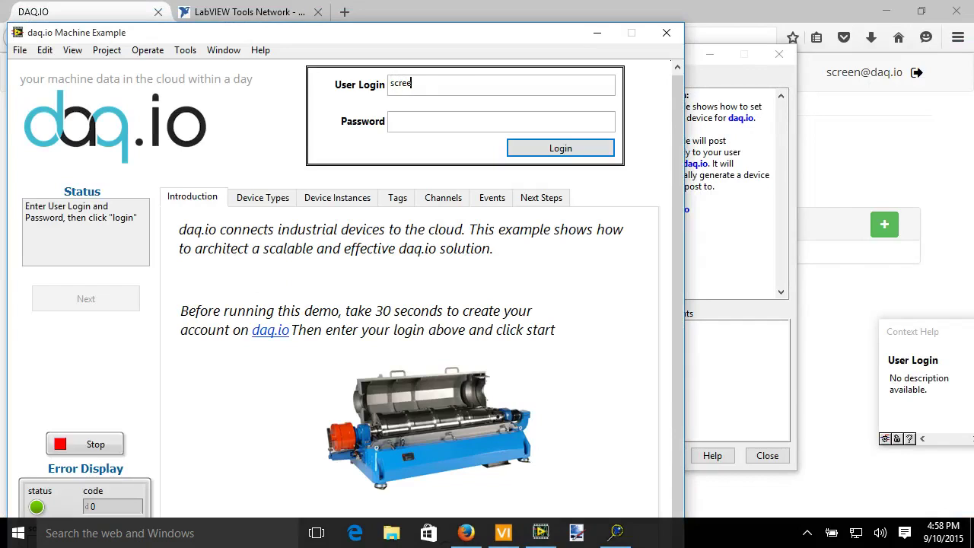
{"action": "left_click", "coordinate": [403, 121]}
{"action": "type", "text": "*************"}
{"action": "key", "text": "Tab"}
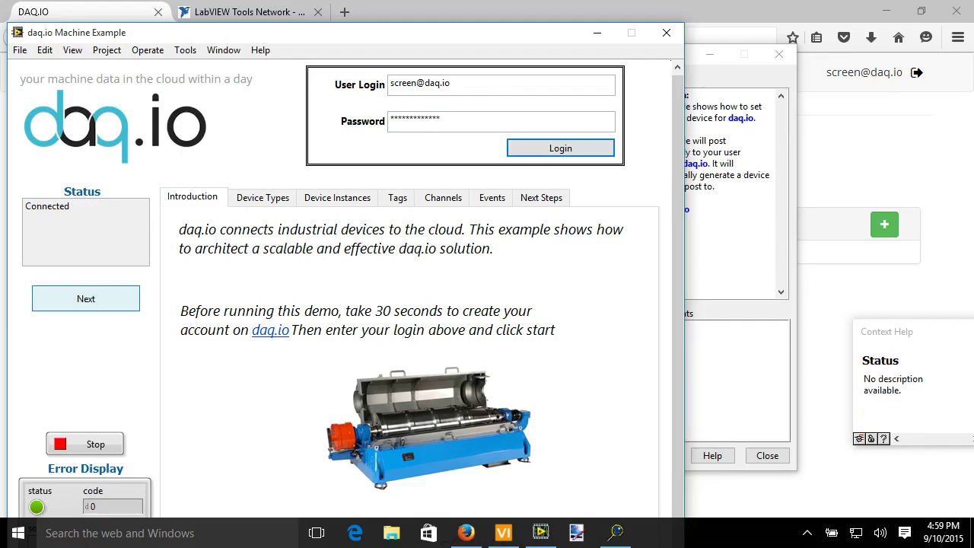
Step through the Device Types, Device Instances and Tags explanations.
{"action": "left_click", "coordinate": [86, 298]}
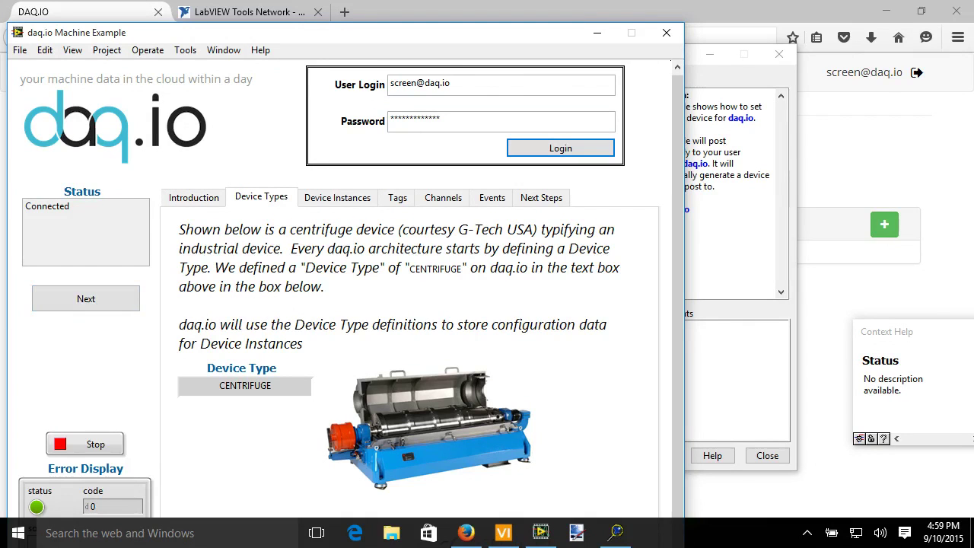
{"action": "left_click", "coordinate": [86, 299]}
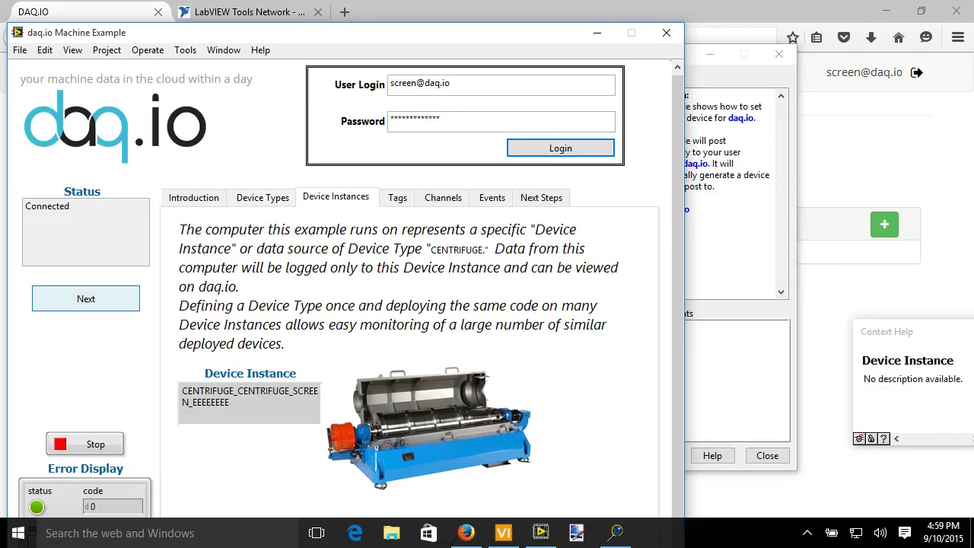
{"action": "left_click", "coordinate": [86, 299]}
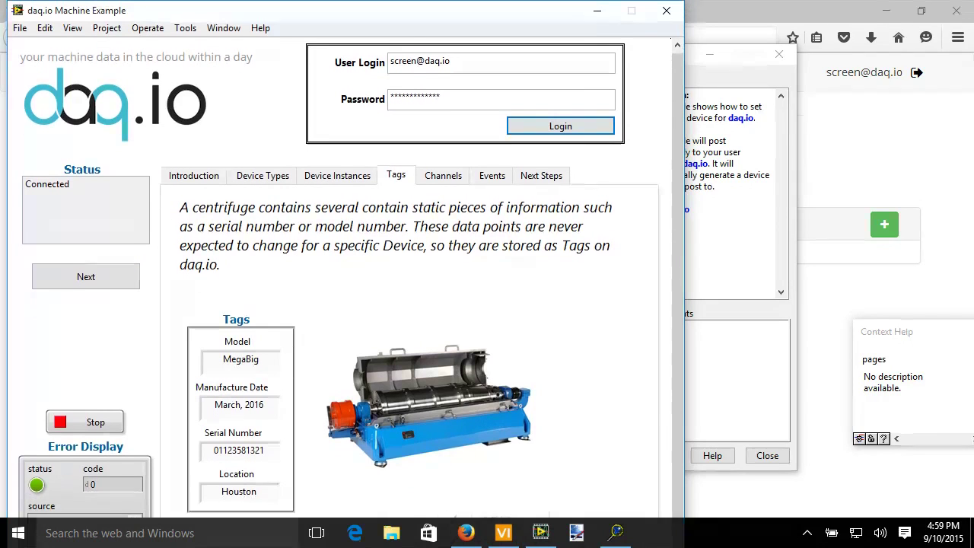
Change the Location tag from Houston to Austin and Serial Number to 12345.
{"action": "double_click", "coordinate": [239, 491]}
{"action": "key", "text": "BackSpace"}
{"action": "type", "text": "Austin"}
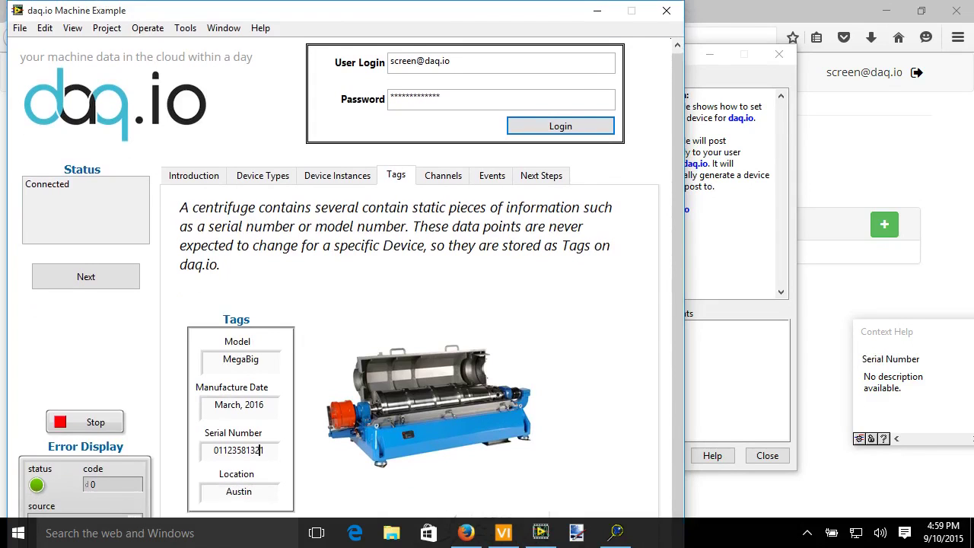
{"action": "double_click", "coordinate": [262, 450]}
{"action": "key", "text": "BackSpace"}
{"action": "type", "text": "12345"}
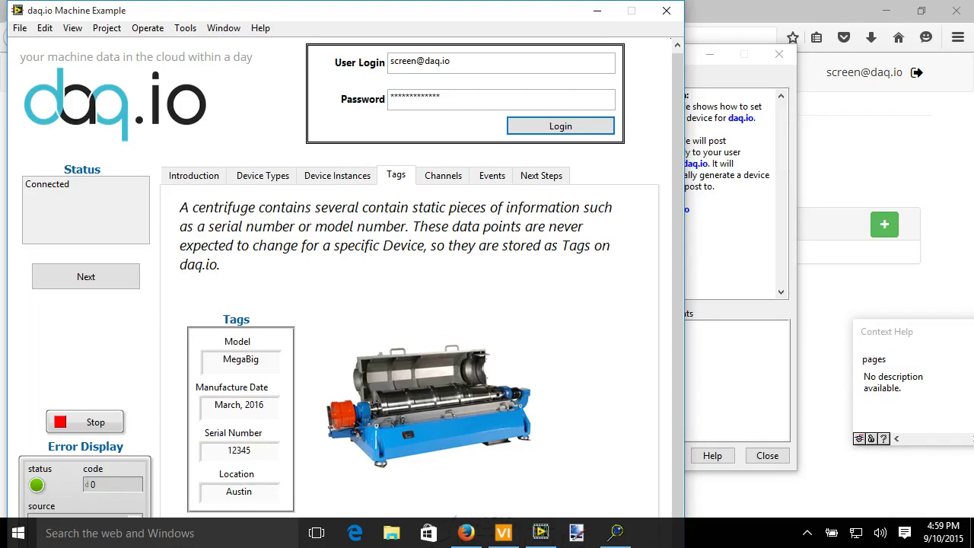
Turn the Setpoint knob to about 20 on Channels, browse Events and Next Steps, then return to Channels.
{"action": "left_click", "coordinate": [442, 175]}
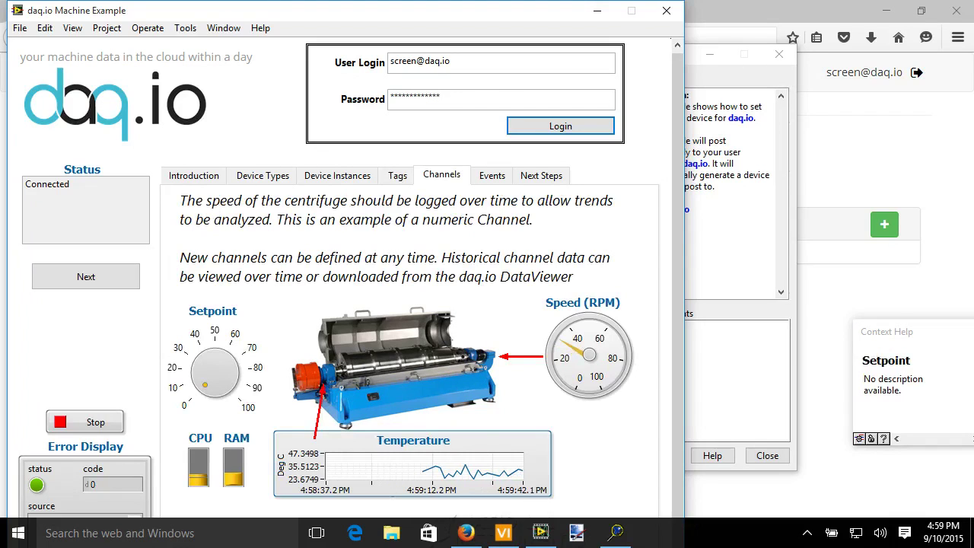
{"action": "left_click_drag", "start_coordinate": [206, 384], "coordinate": [202, 368]}
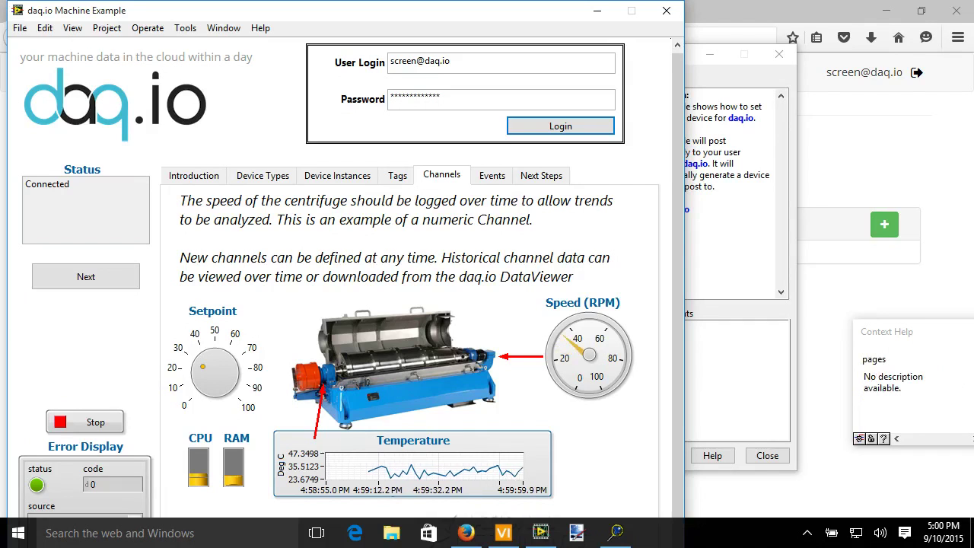
{"action": "left_click", "coordinate": [492, 175]}
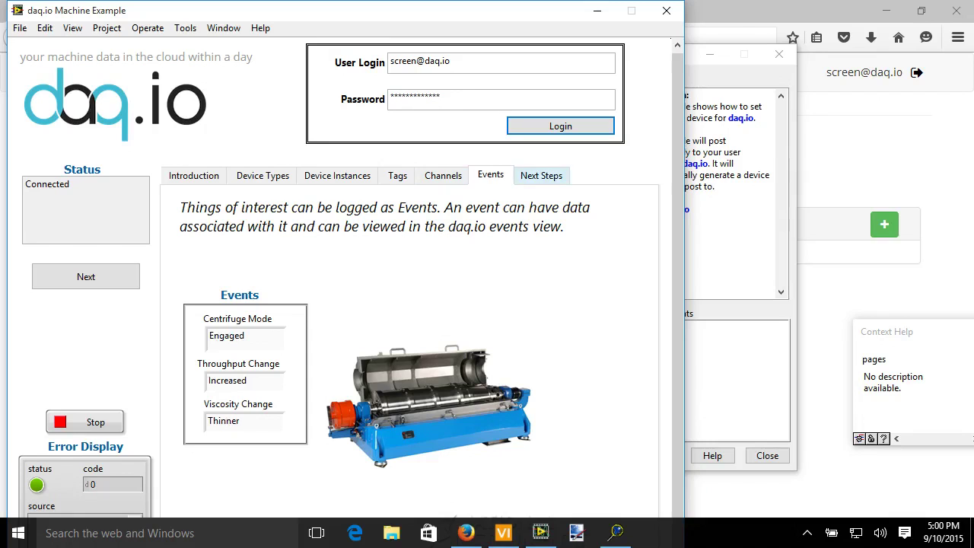
{"action": "left_click", "coordinate": [542, 175]}
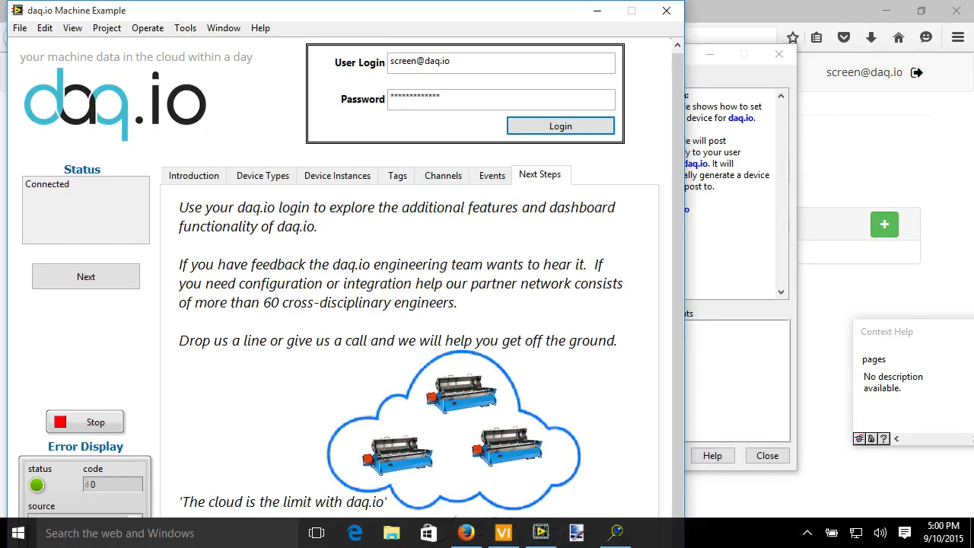
{"action": "left_click", "coordinate": [443, 175]}
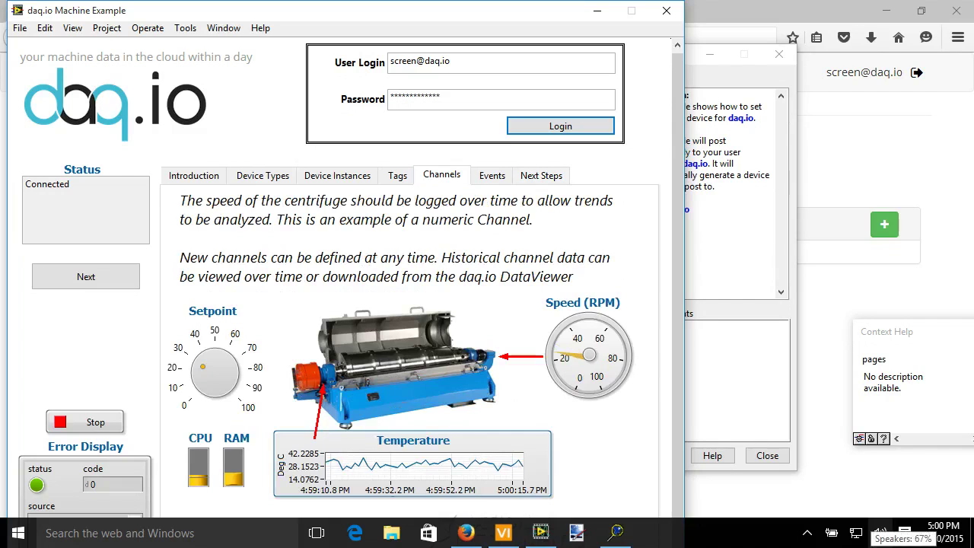
In Firefox, reload the Devices page and open the new centrifuge device's configuration.
{"action": "left_click", "coordinate": [466, 533]}
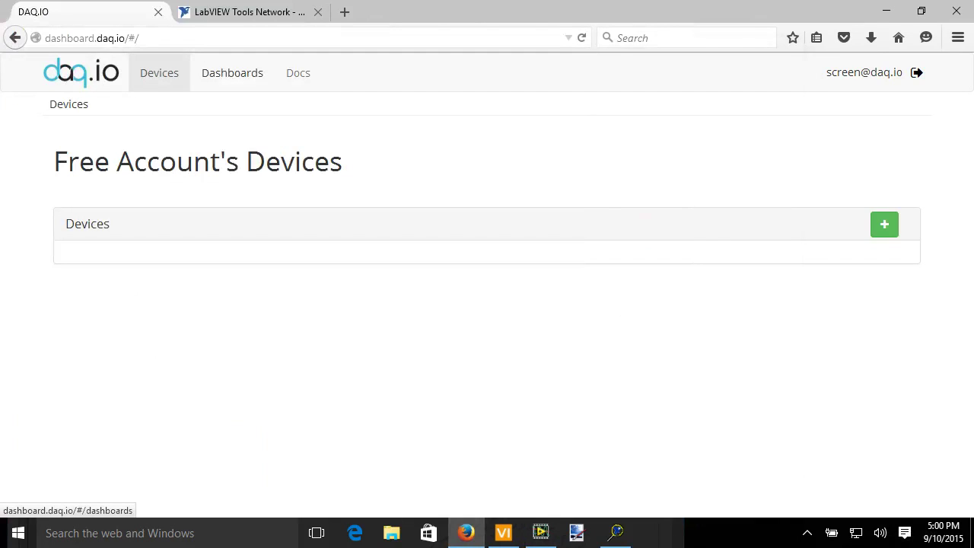
{"action": "left_click", "coordinate": [232, 73]}
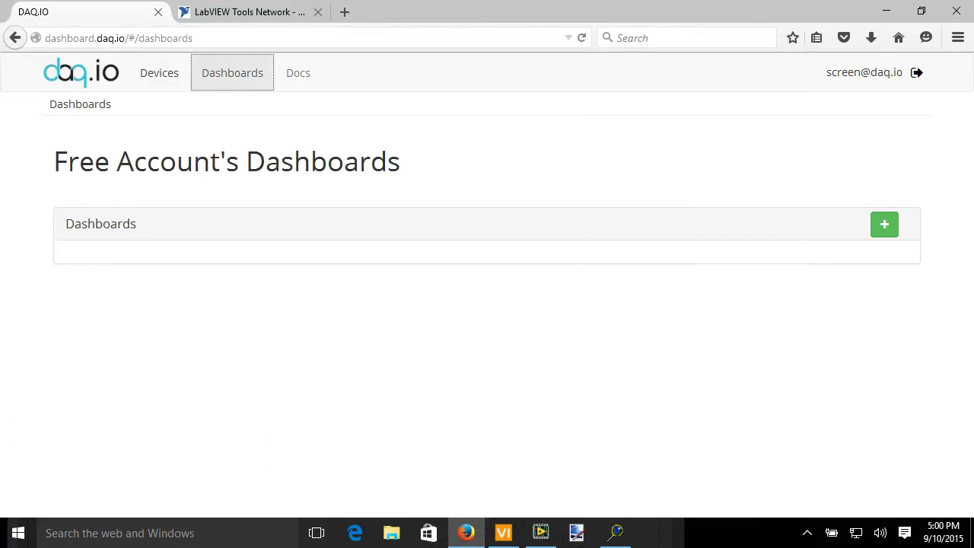
{"action": "left_click", "coordinate": [159, 72]}
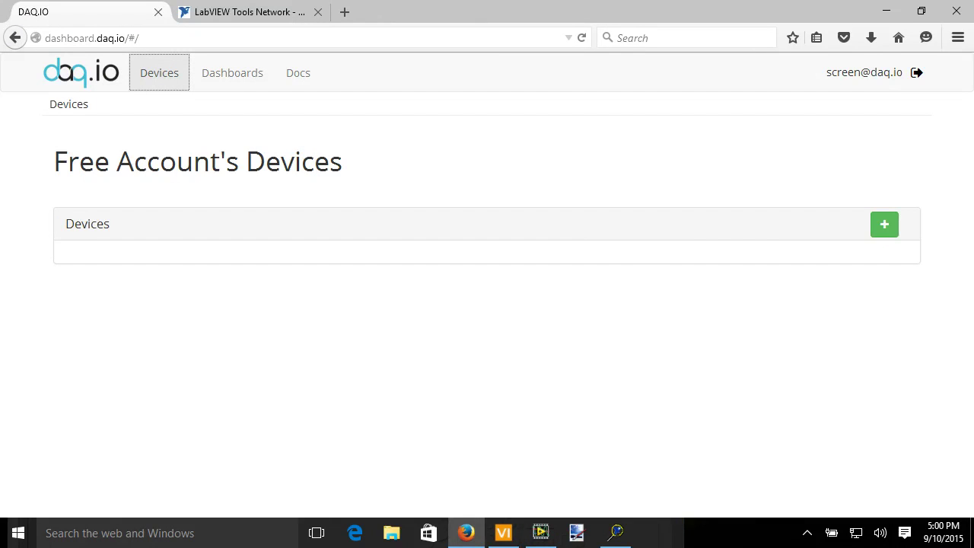
{"action": "key", "text": "F5"}
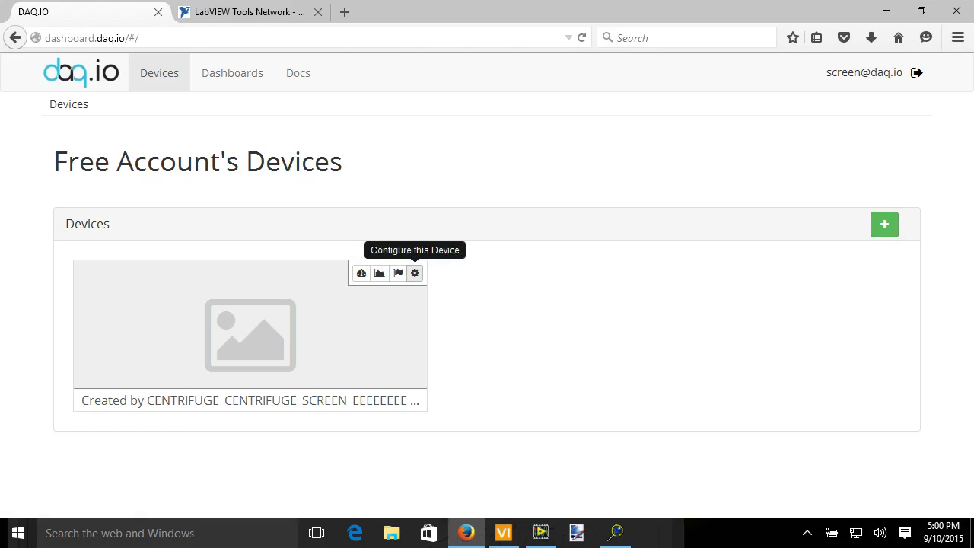
{"action": "left_click", "coordinate": [415, 274]}
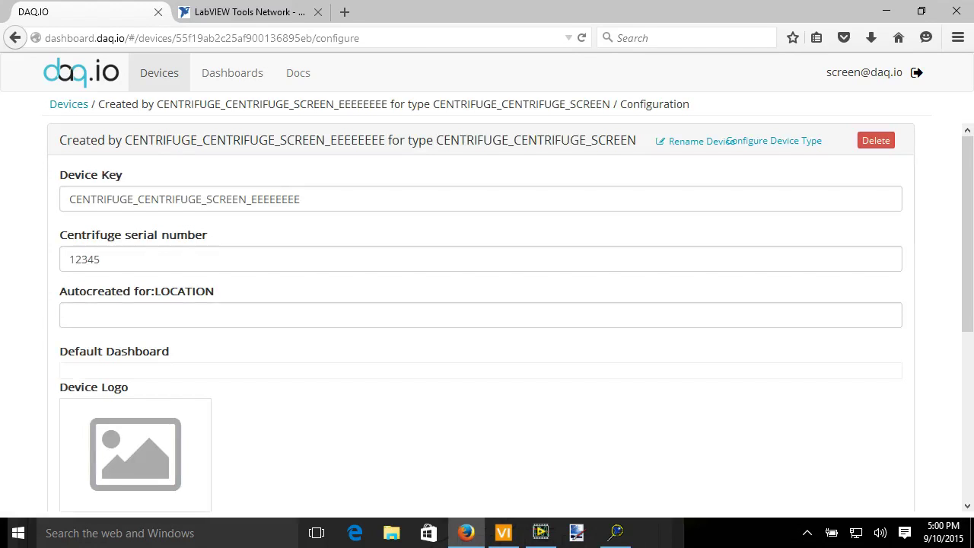
Rename the centrifuge device to 'My LabVIEW Device' and save it with Update.
{"action": "left_click", "coordinate": [701, 140]}
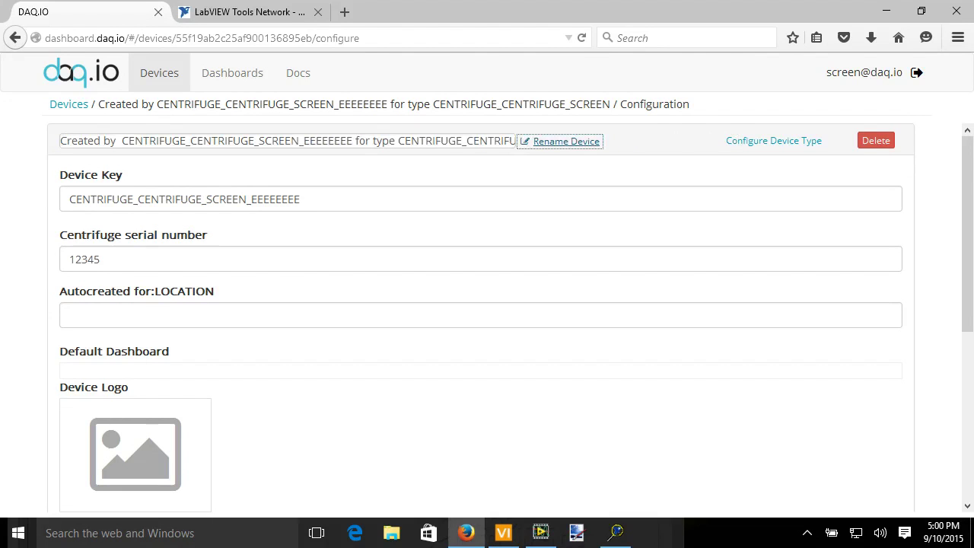
{"action": "type", "text": "My L"}
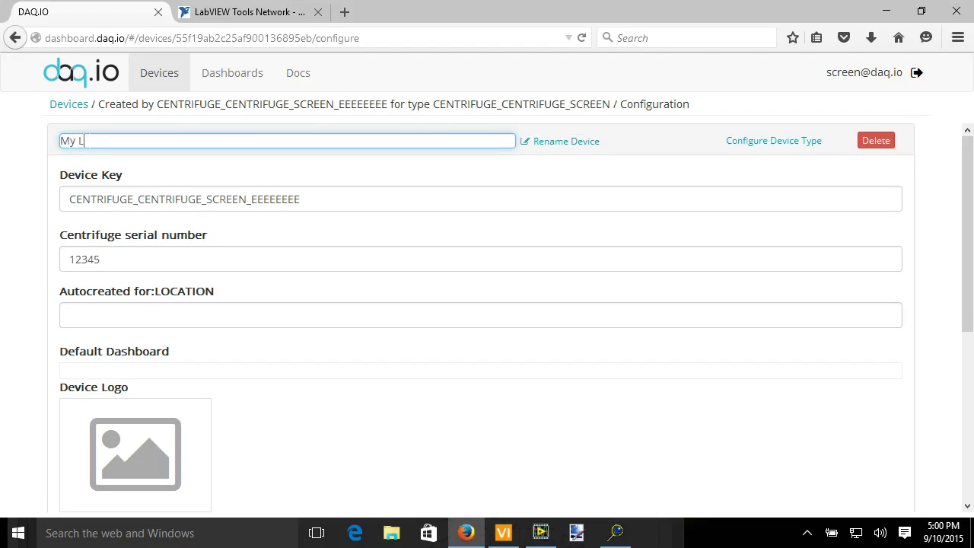
{"action": "type", "text": "abVIEW Device"}
{"action": "key", "text": "Return"}
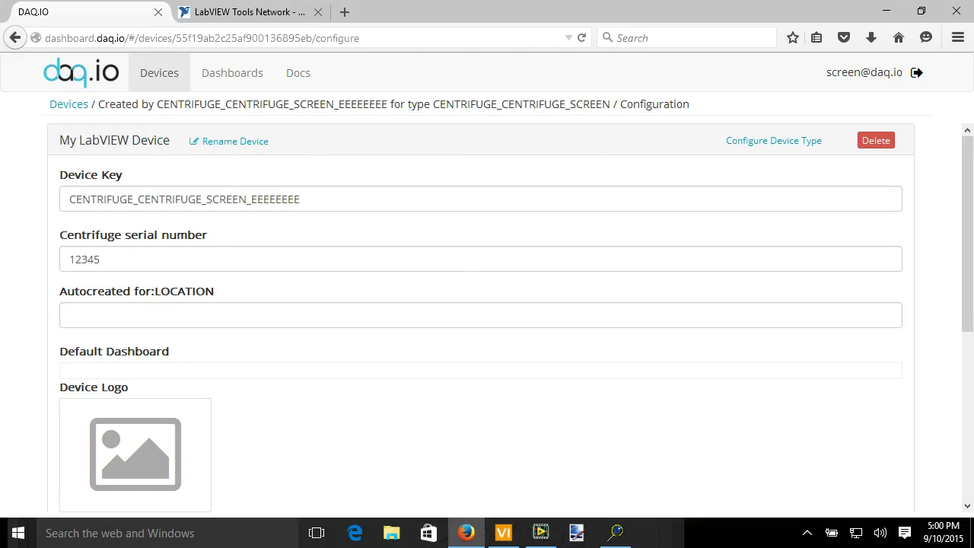
{"action": "scroll", "coordinate": [487, 319], "scroll_direction": "down", "scroll_amount": 1}
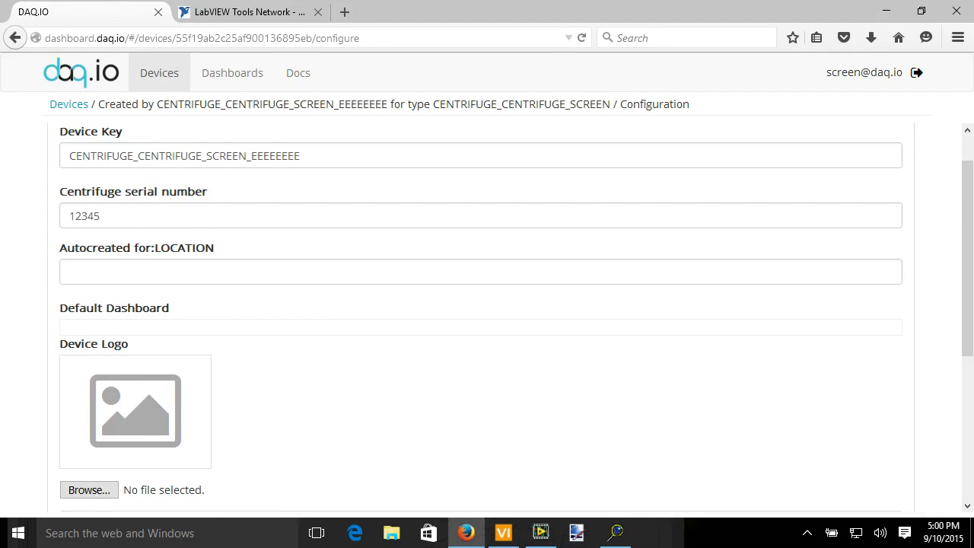
{"action": "scroll", "coordinate": [487, 320], "scroll_direction": "down", "scroll_amount": 6}
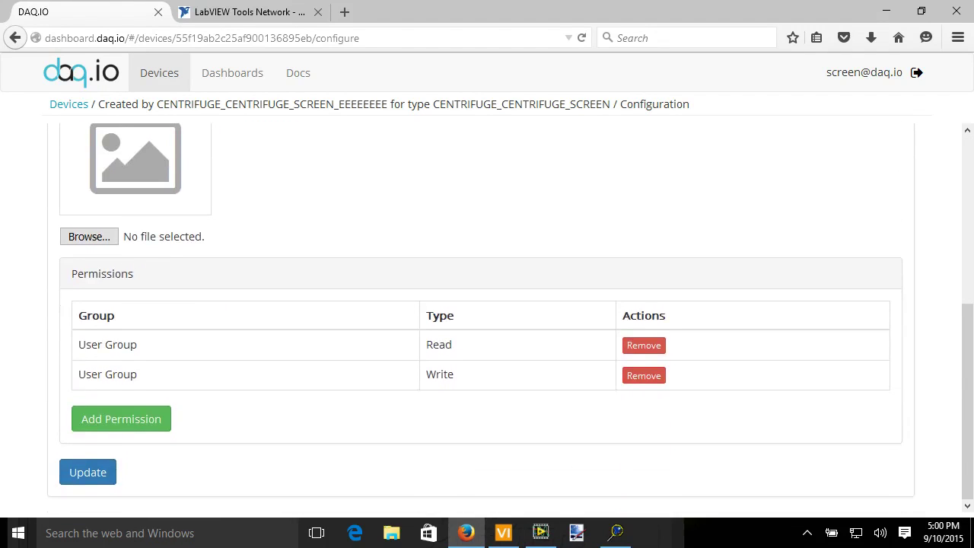
{"action": "left_click", "coordinate": [87, 472]}
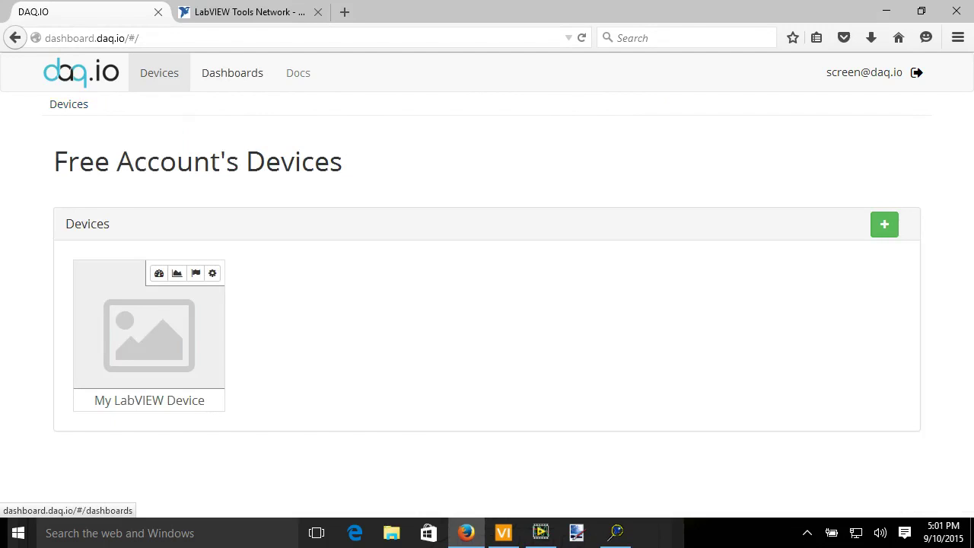
Create 'New Dashboard 1', open it for editing, and add a radial gauge widget.
{"action": "left_click", "coordinate": [232, 72]}
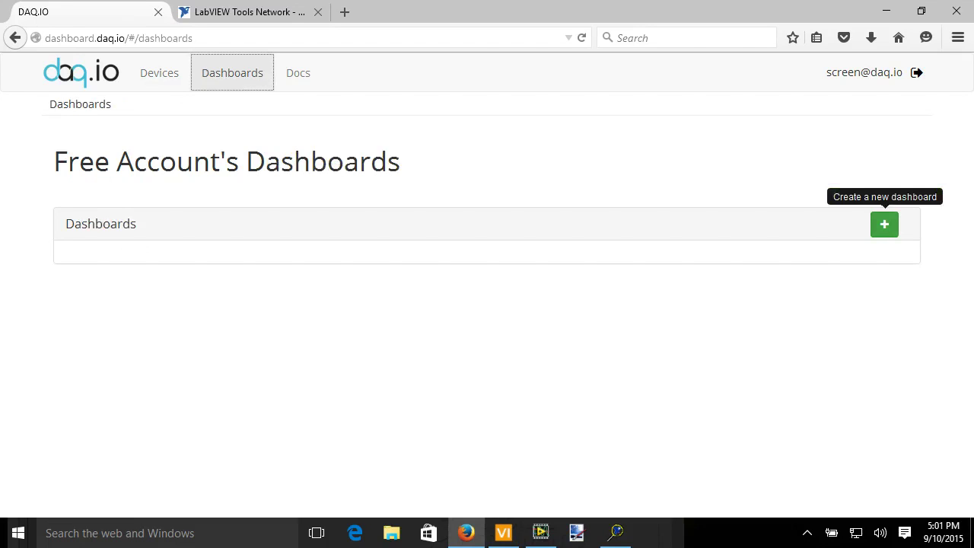
{"action": "left_click", "coordinate": [885, 224]}
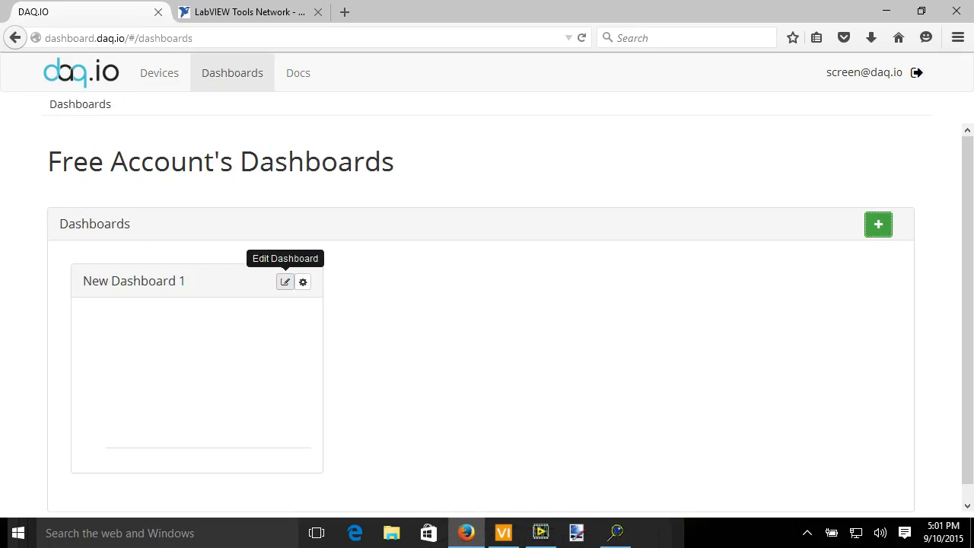
{"action": "left_click", "coordinate": [285, 282]}
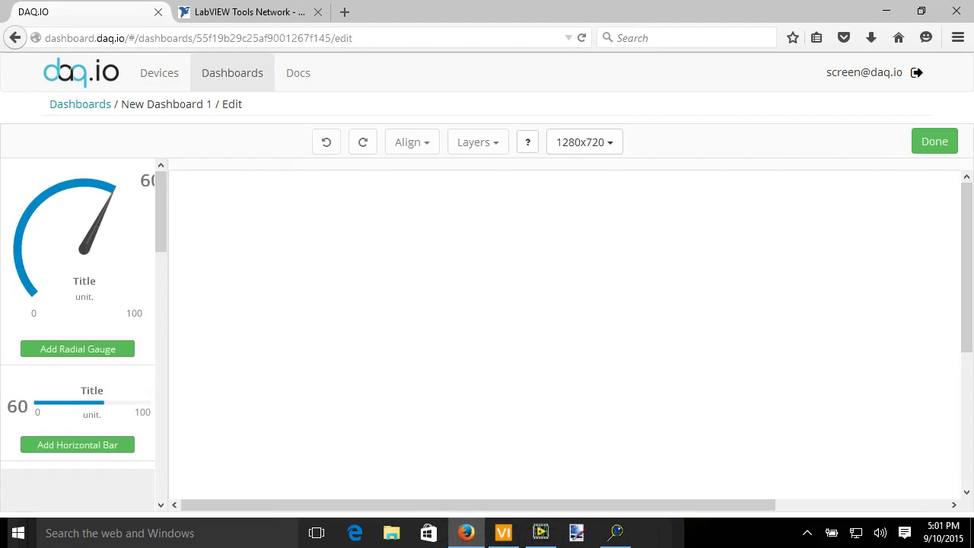
{"action": "scroll", "coordinate": [84, 329], "scroll_direction": "down", "scroll_amount": 3}
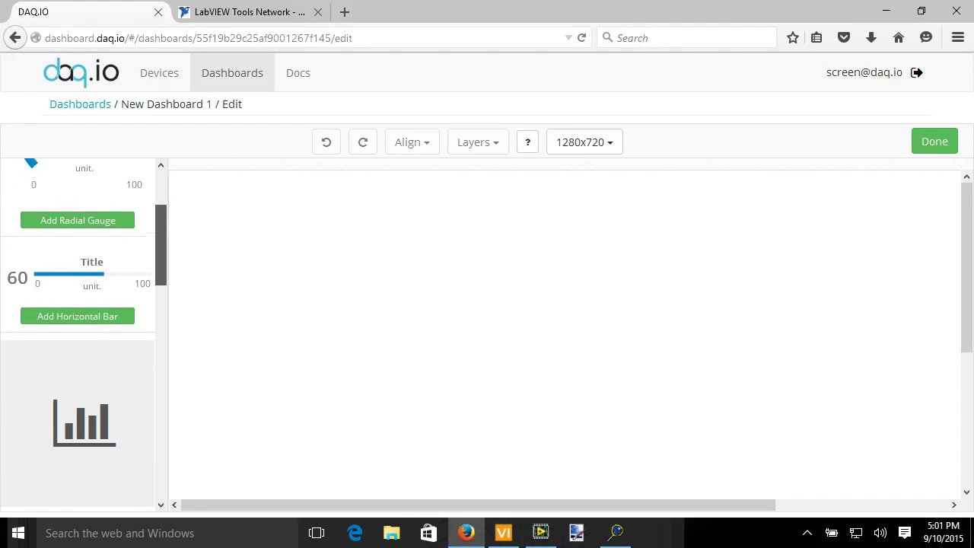
{"action": "scroll", "coordinate": [84, 329], "scroll_direction": "down", "scroll_amount": 10}
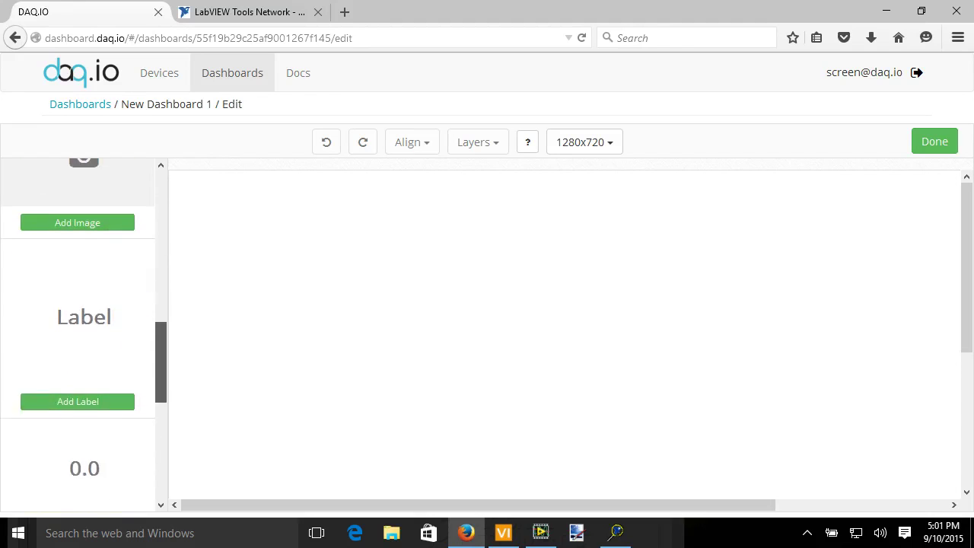
{"action": "scroll", "coordinate": [83, 329], "scroll_direction": "down", "scroll_amount": 8}
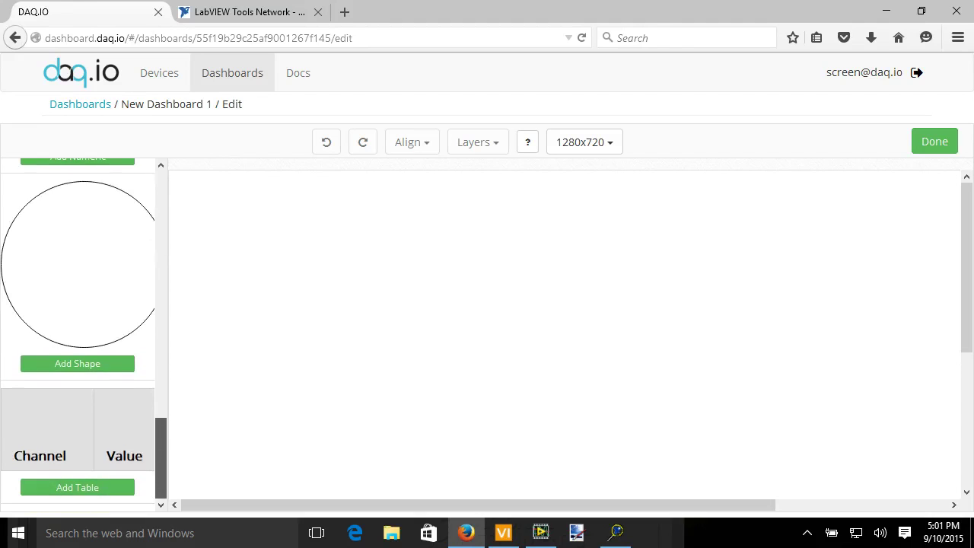
{"action": "scroll", "coordinate": [84, 329], "scroll_direction": "up", "scroll_amount": 20}
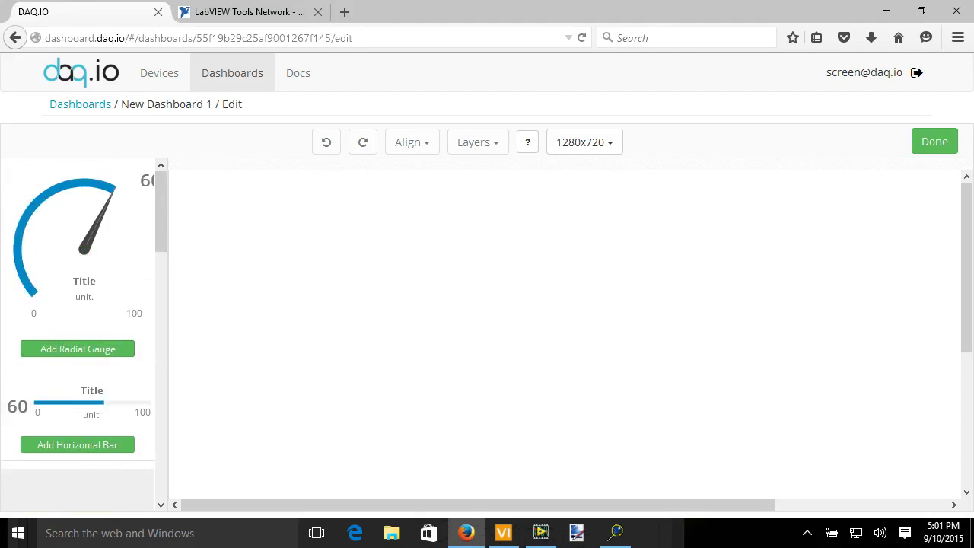
{"action": "left_click", "coordinate": [77, 349]}
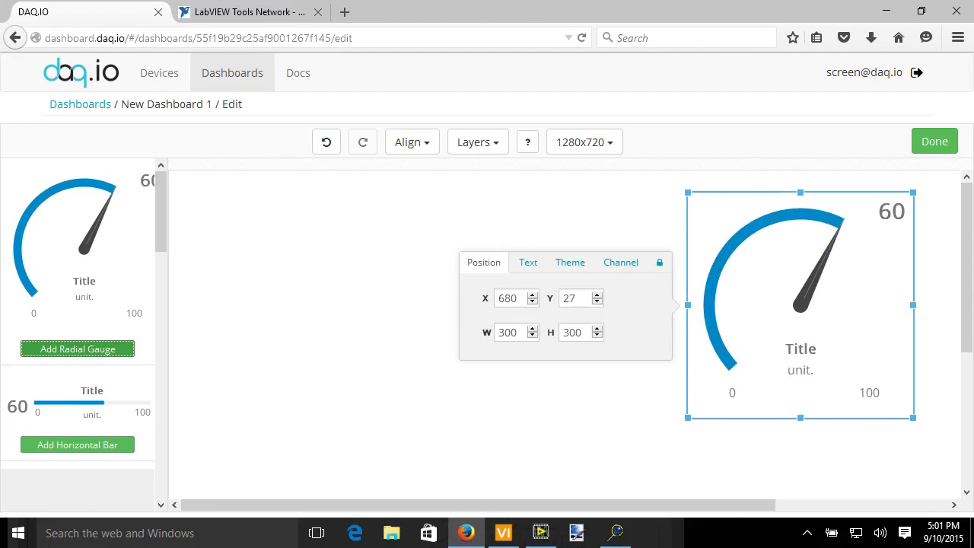
Title the gauge 'Temperature' and give it the Outline theme.
{"action": "left_click", "coordinate": [528, 262]}
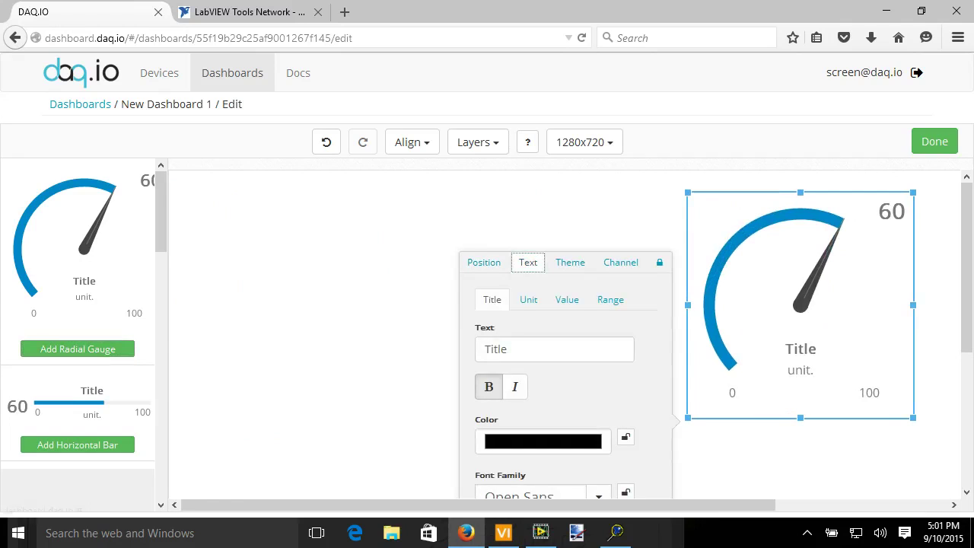
{"action": "type", "text": "Tempe"}
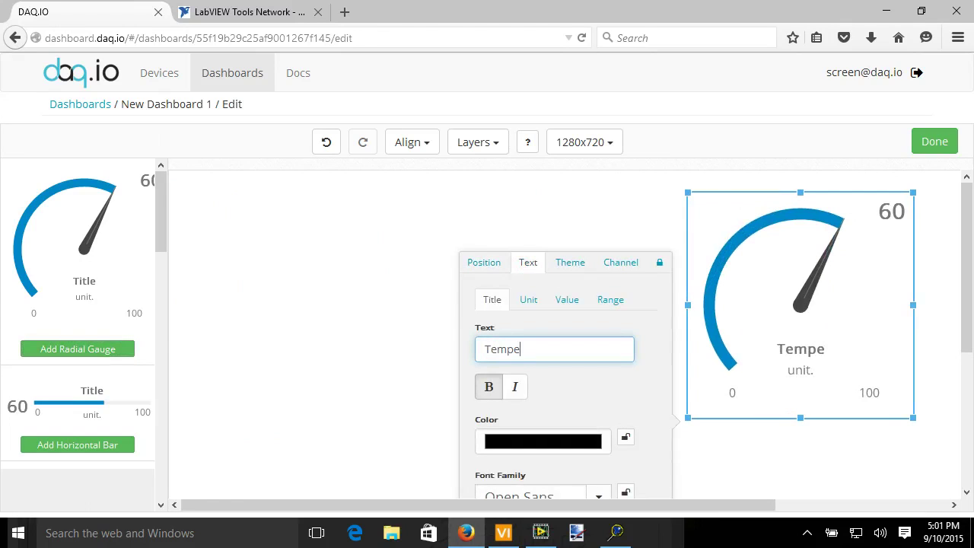
{"action": "type", "text": "rature"}
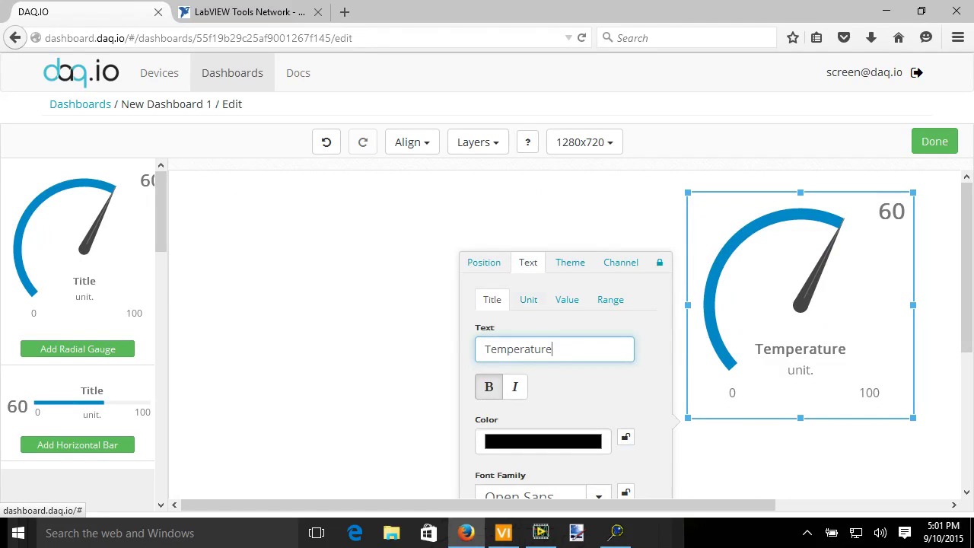
{"action": "left_click", "coordinate": [570, 184]}
{"action": "left_click", "coordinate": [565, 234]}
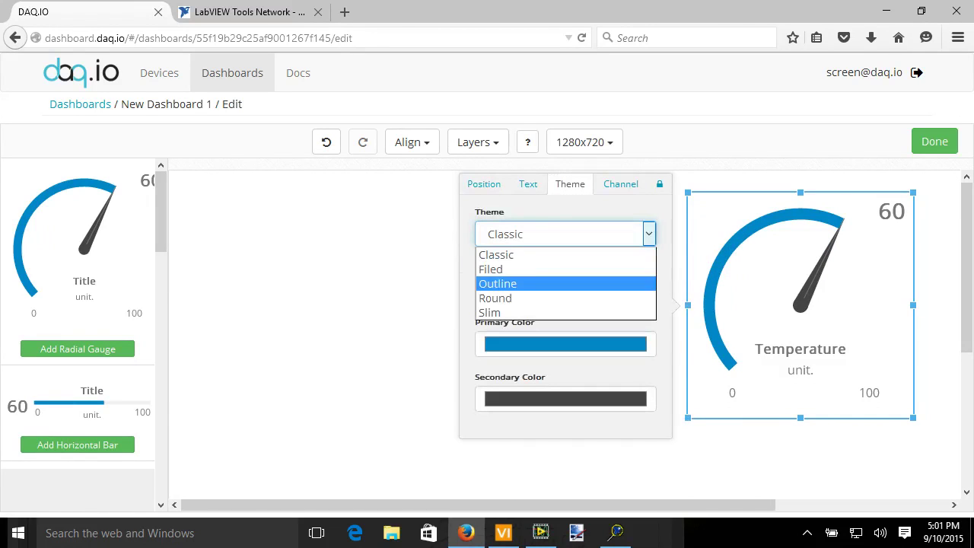
{"action": "left_click", "coordinate": [491, 269]}
{"action": "left_click", "coordinate": [566, 224]}
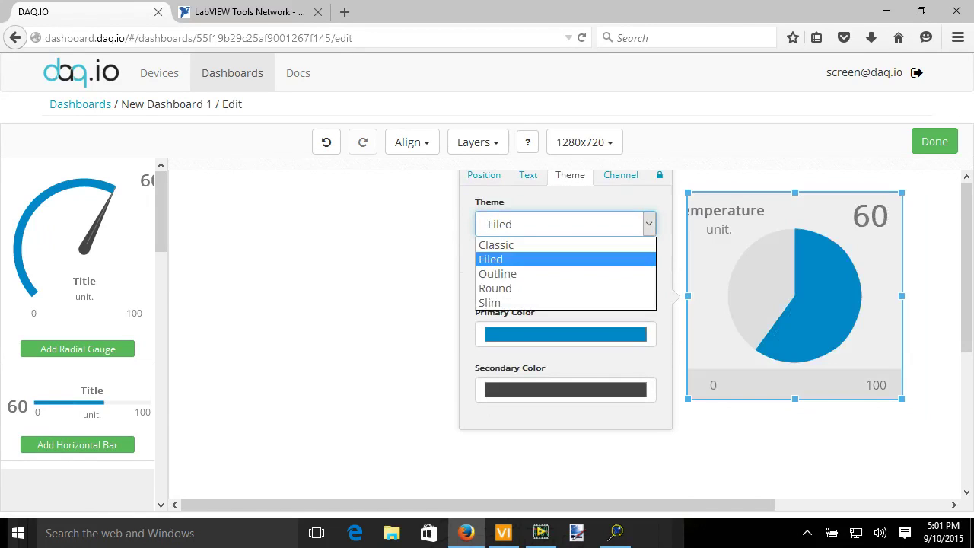
{"action": "left_click", "coordinate": [495, 272]}
Make the gauge a Quarter style with a purple primary colour.
{"action": "left_click", "coordinate": [565, 288]}
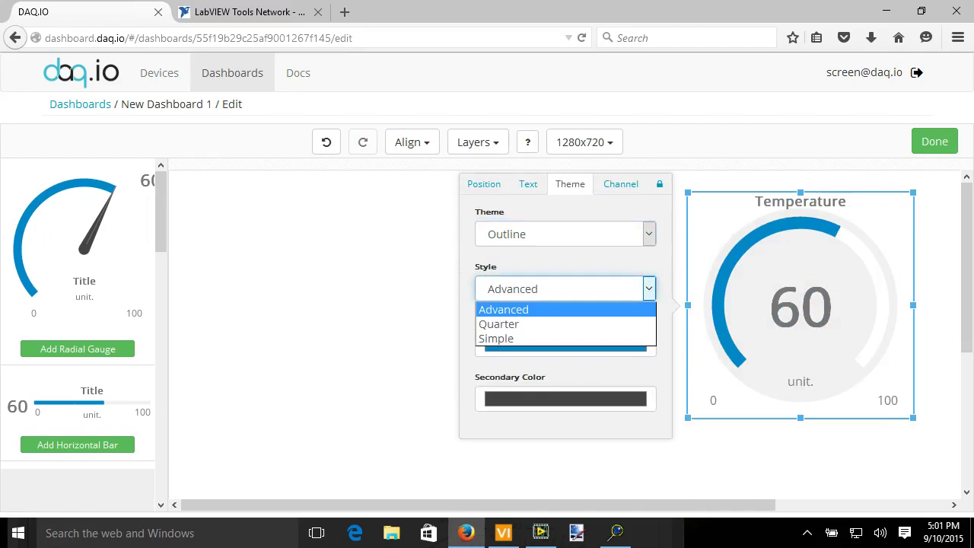
{"action": "left_click", "coordinate": [499, 322]}
{"action": "left_click", "coordinate": [565, 344]}
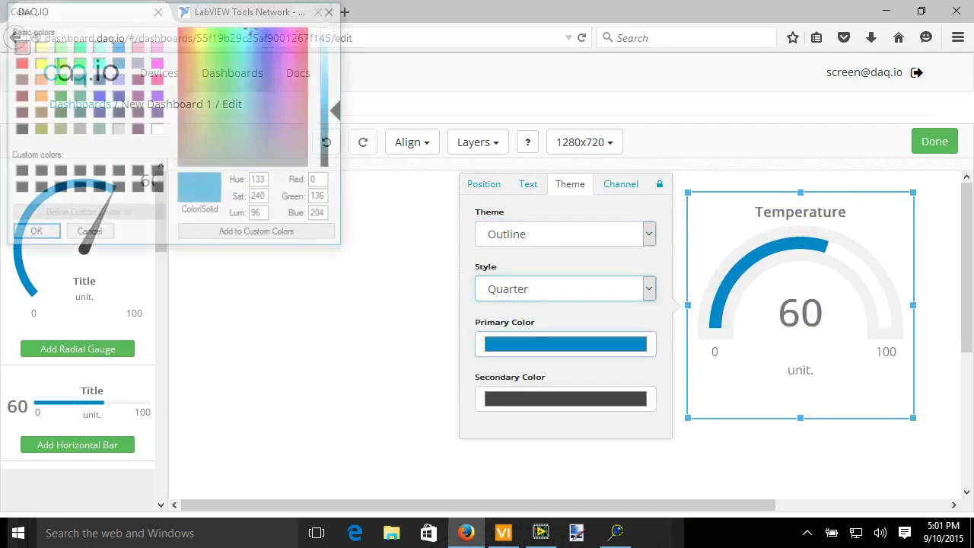
{"action": "left_click", "coordinate": [292, 109]}
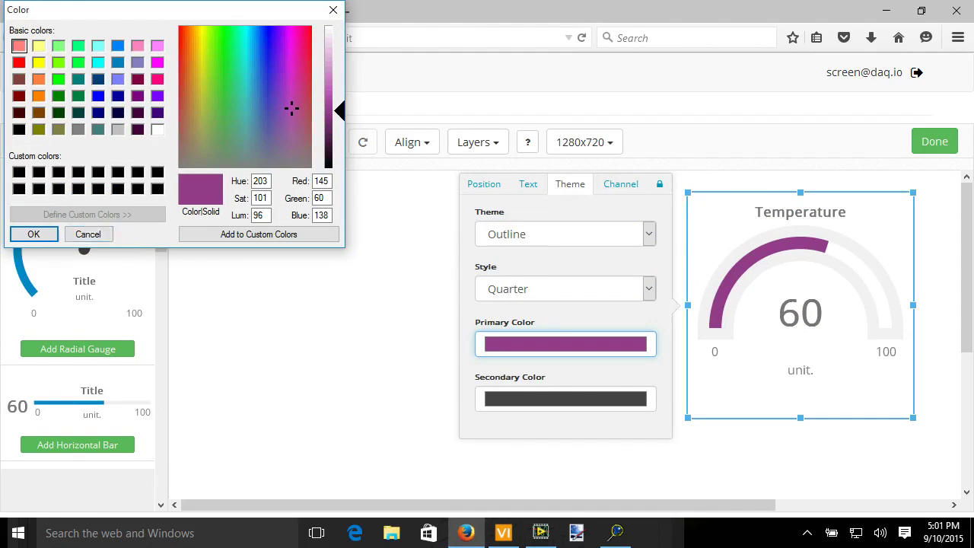
{"action": "left_click", "coordinate": [34, 233]}
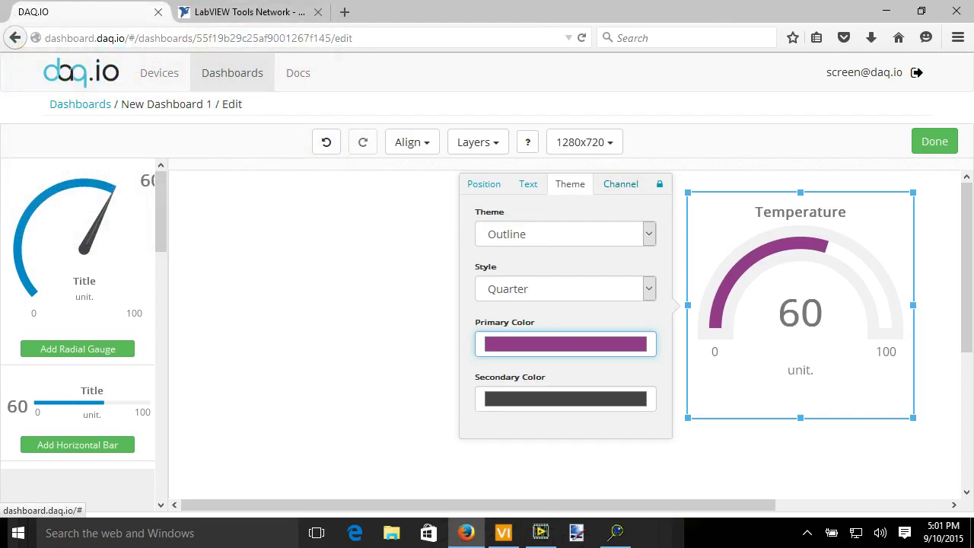
Link the gauge to the TEMPERATURE channel and close its settings.
{"action": "left_click", "coordinate": [621, 183]}
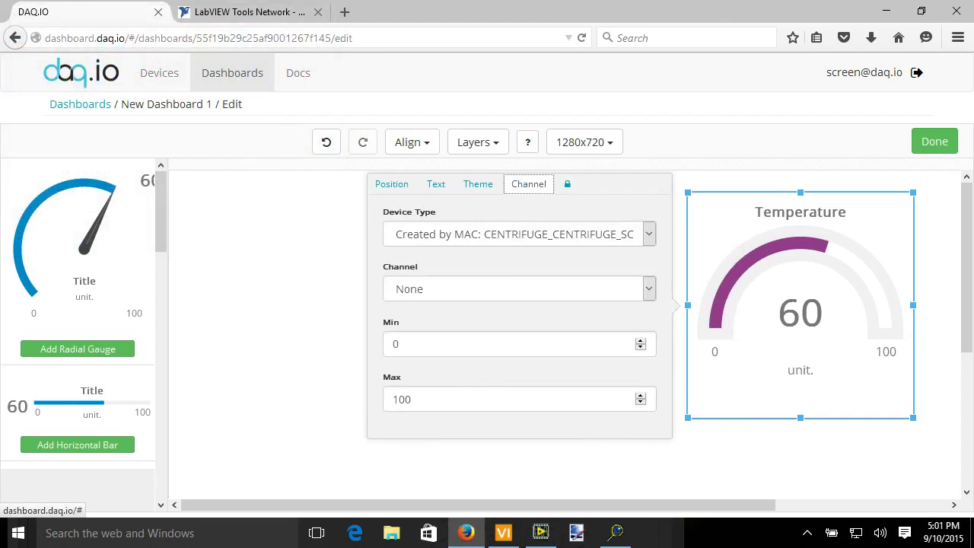
{"action": "left_click", "coordinate": [648, 234]}
{"action": "key", "text": "Return"}
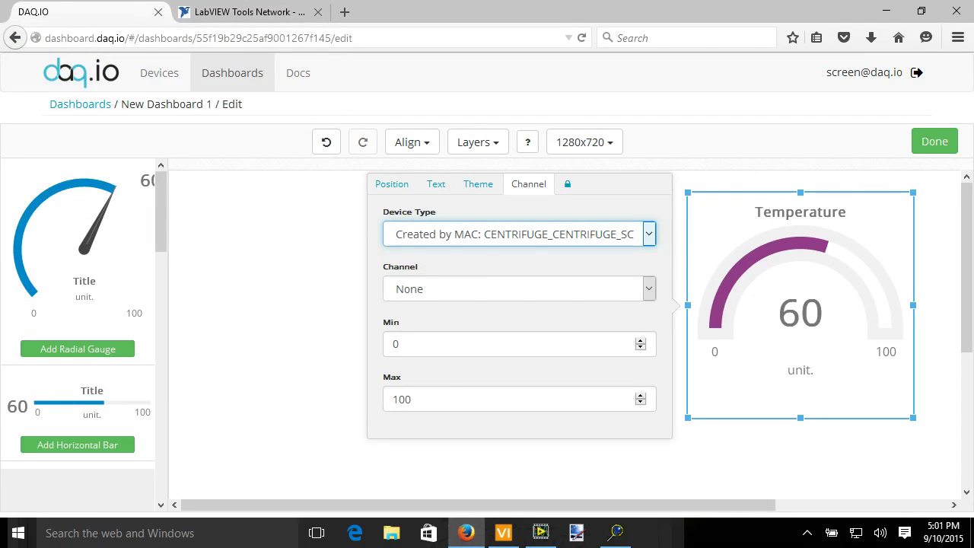
{"action": "left_click", "coordinate": [649, 288]}
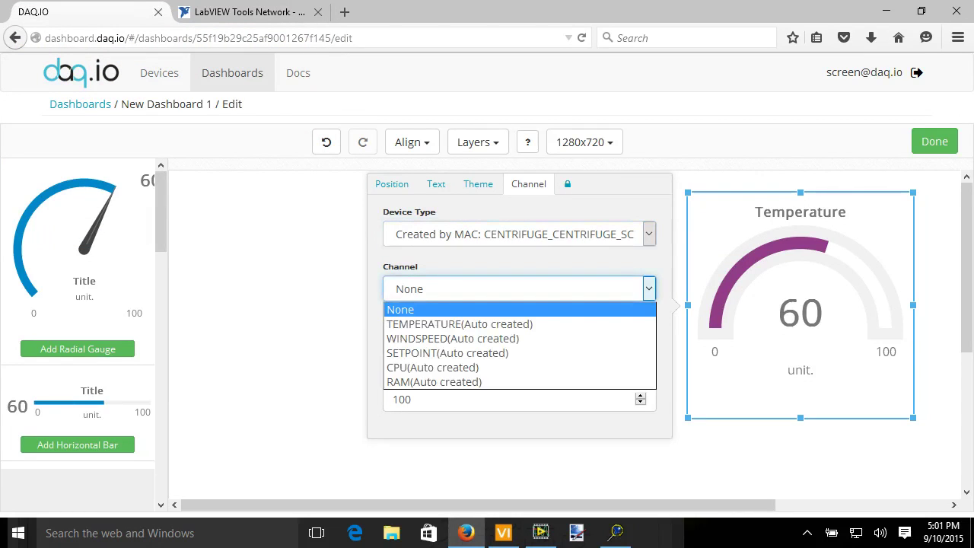
{"action": "key", "text": "Down"}
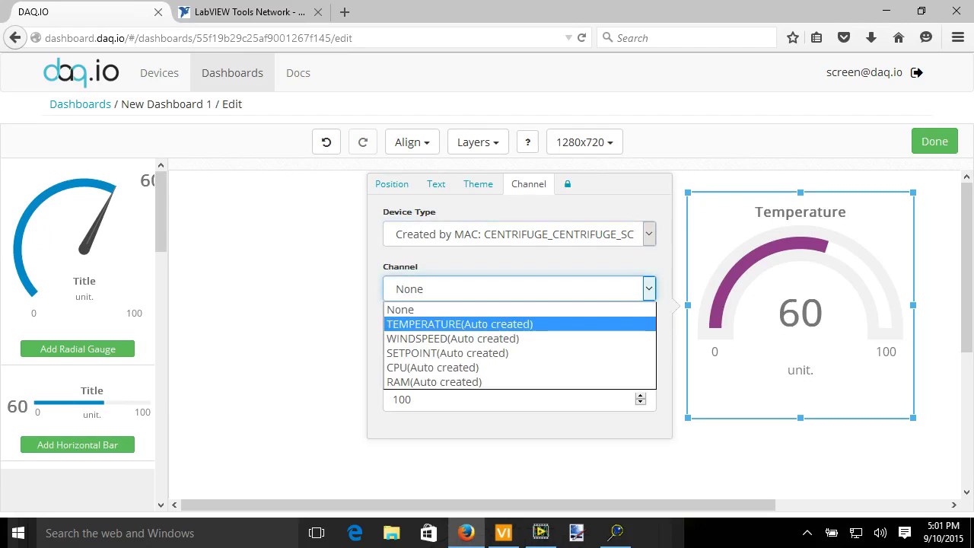
{"action": "key", "text": "Return"}
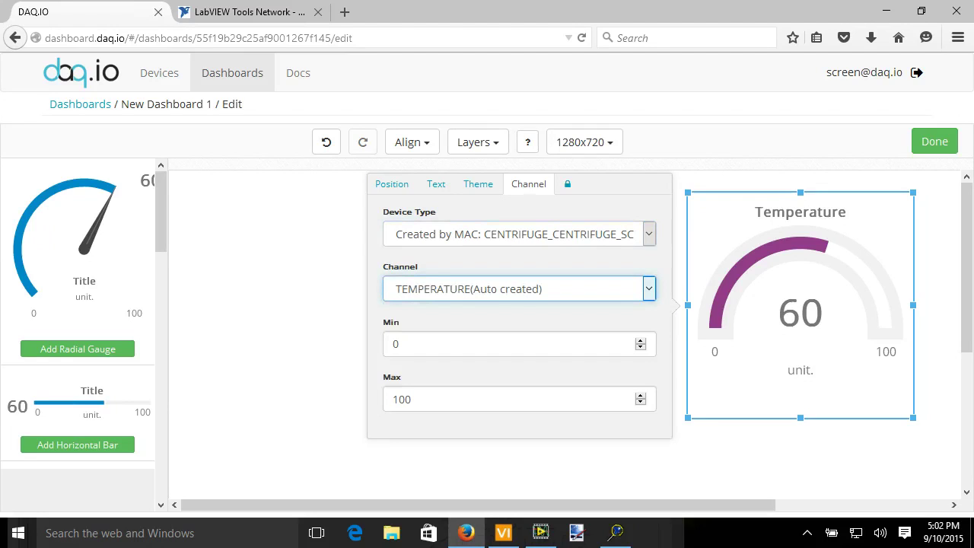
{"action": "key", "text": "Escape"}
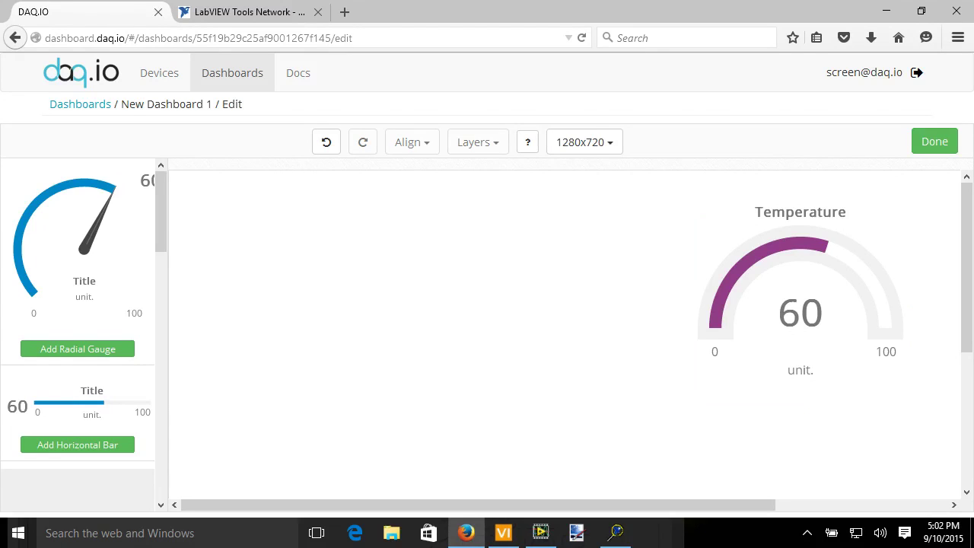
Add a horizontal chart to the dashboard.
{"action": "scroll", "coordinate": [84, 335], "scroll_direction": "down", "scroll_amount": 8}
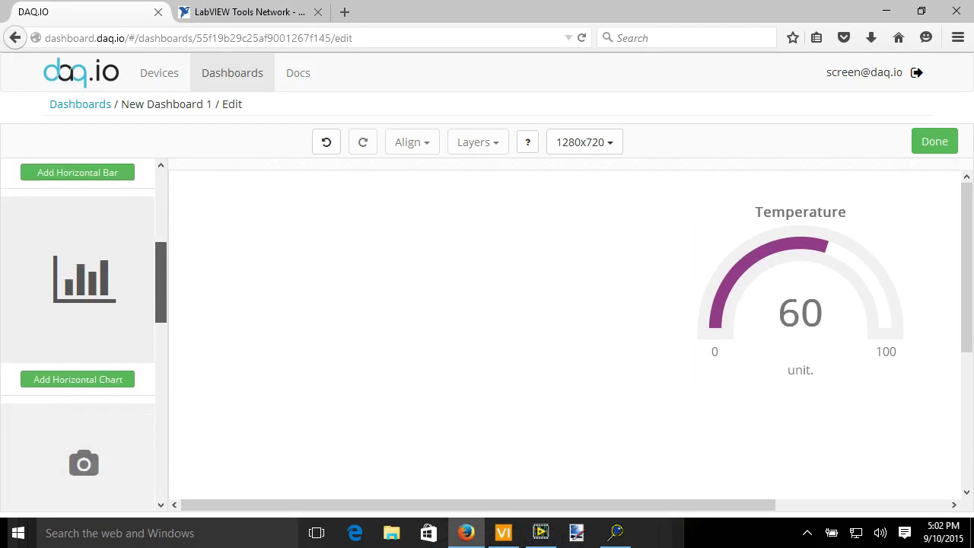
{"action": "scroll", "coordinate": [84, 335], "scroll_direction": "down", "scroll_amount": 3}
{"action": "scroll", "coordinate": [84, 335], "scroll_direction": "up", "scroll_amount": 10}
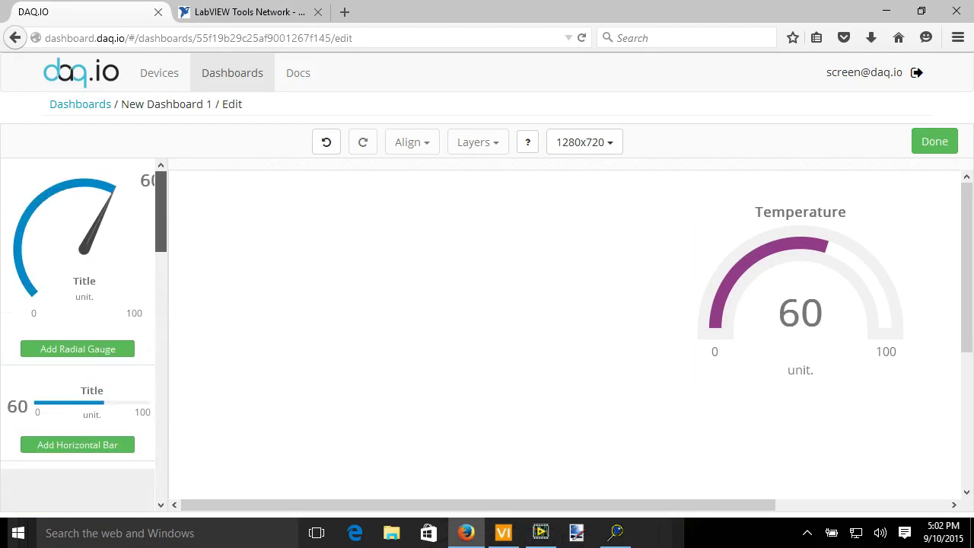
{"action": "scroll", "coordinate": [84, 335], "scroll_direction": "down", "scroll_amount": 5}
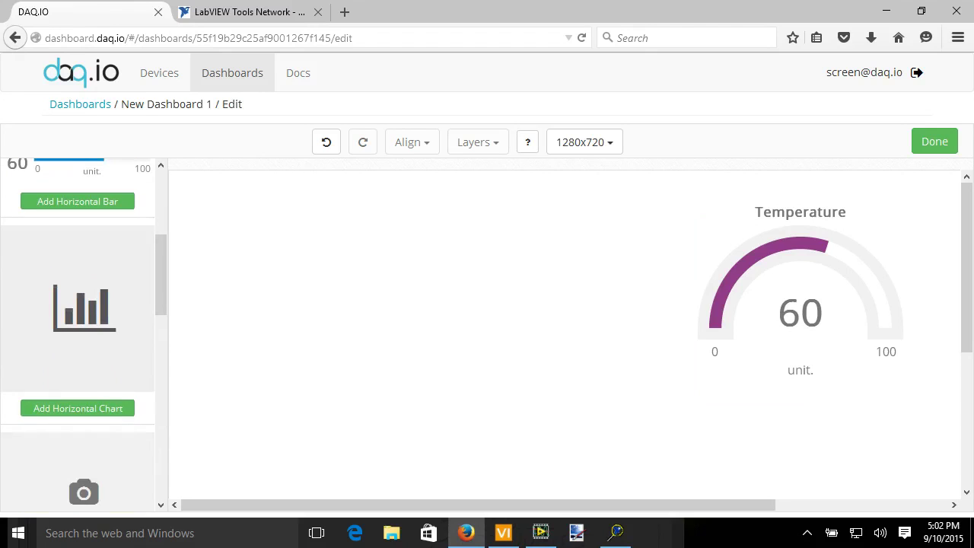
{"action": "left_click", "coordinate": [77, 409]}
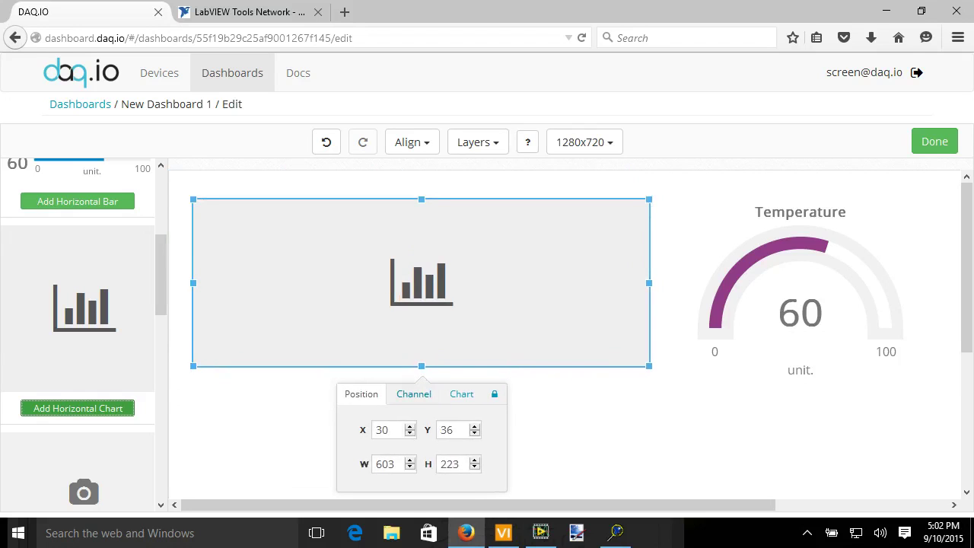
Add the CPU and RAM channels to the chart.
{"action": "left_click", "coordinate": [414, 393]}
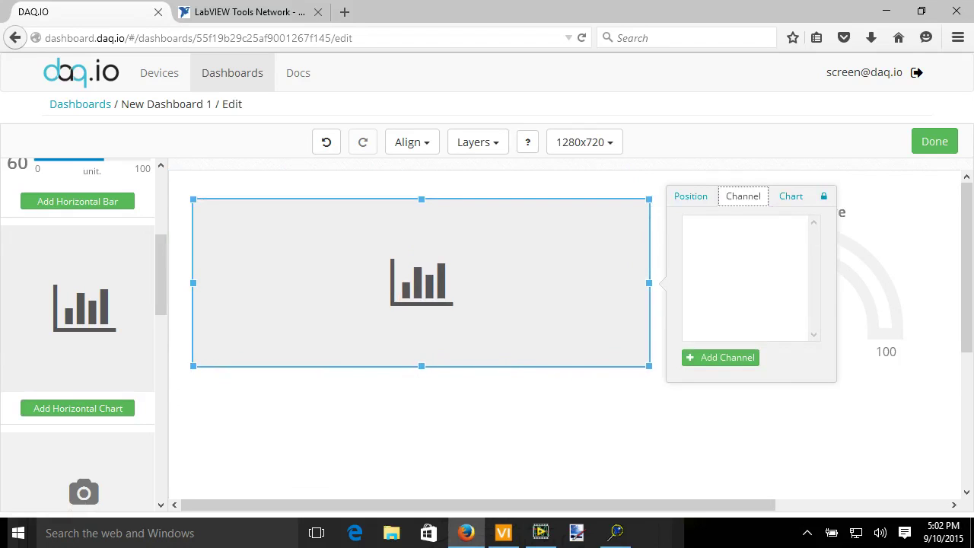
{"action": "left_click", "coordinate": [720, 357]}
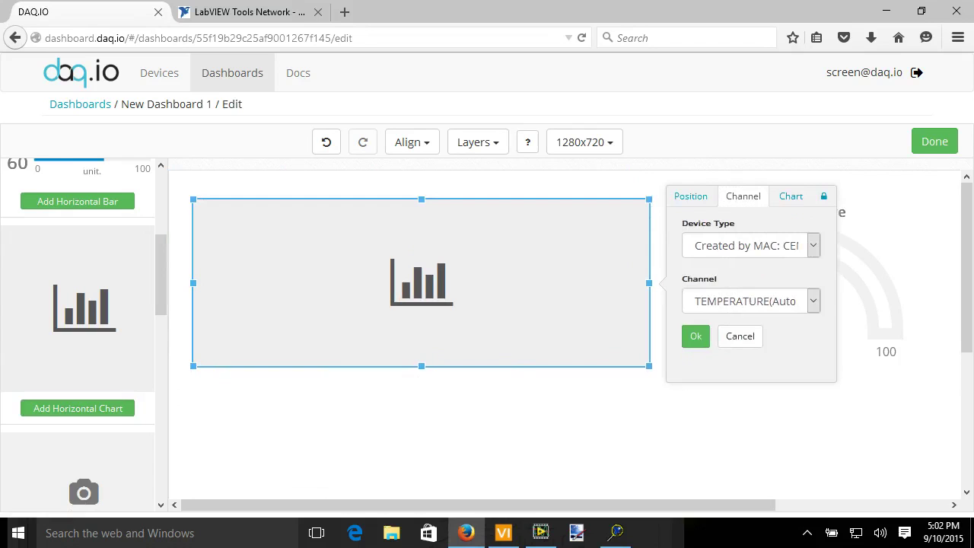
{"action": "left_click", "coordinate": [751, 300]}
{"action": "left_click", "coordinate": [739, 378]}
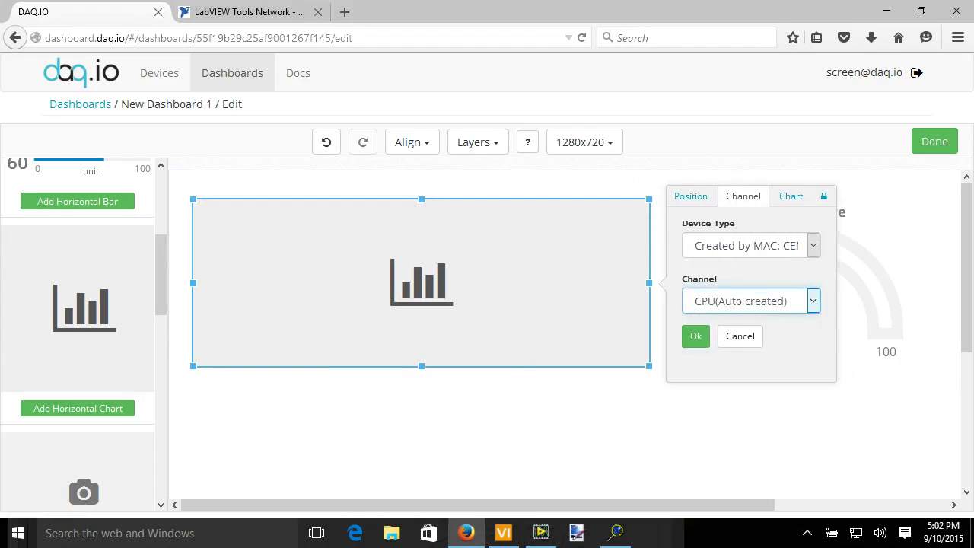
{"action": "left_click", "coordinate": [695, 336]}
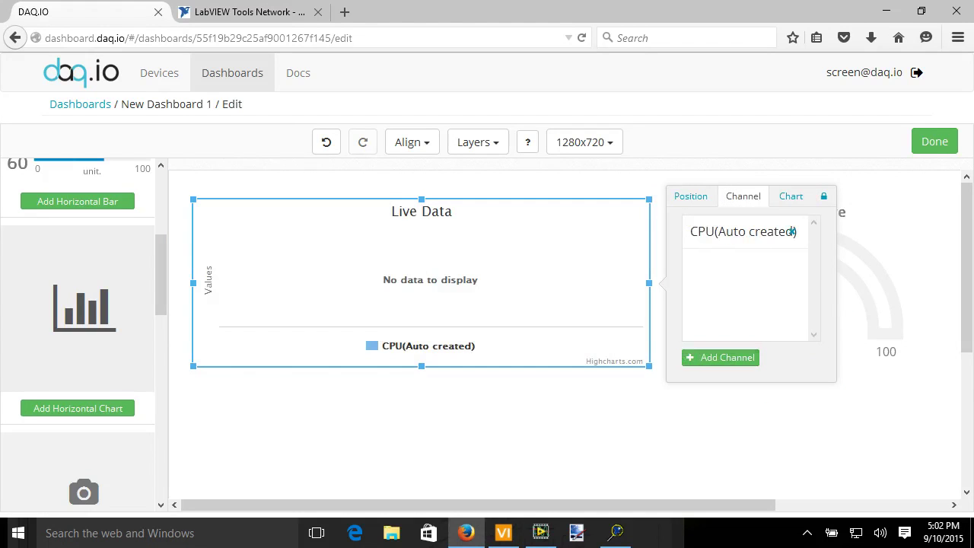
{"action": "left_click", "coordinate": [791, 232]}
{"action": "left_click", "coordinate": [750, 301]}
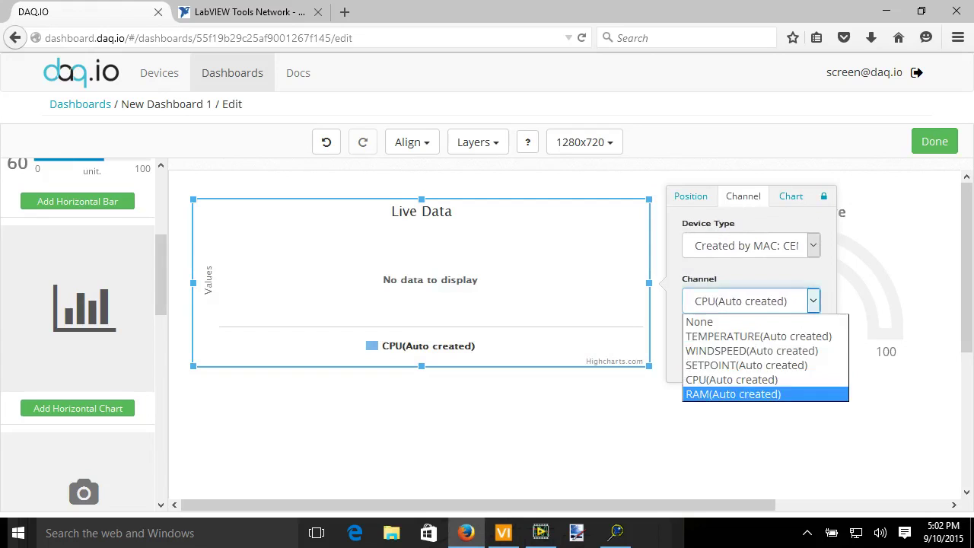
{"action": "left_click", "coordinate": [733, 393]}
{"action": "left_click", "coordinate": [693, 335]}
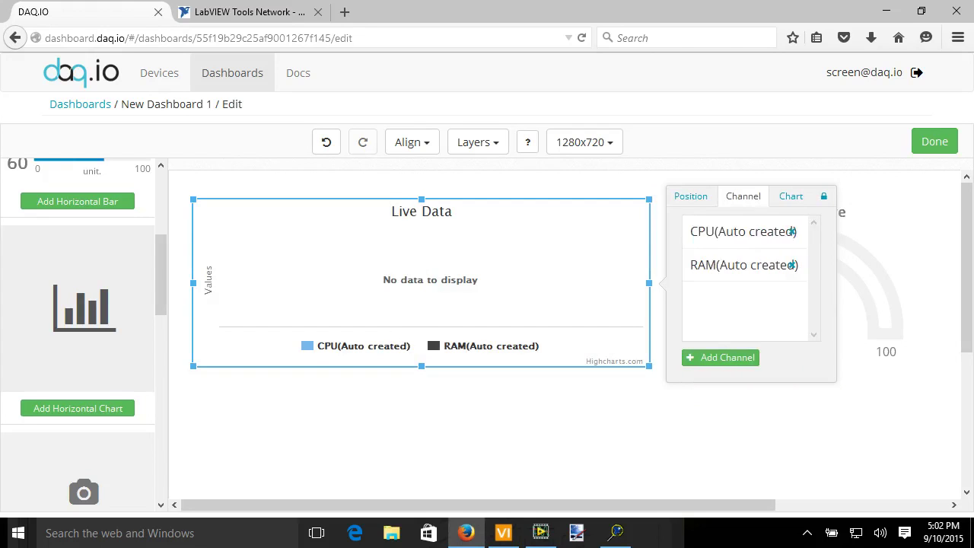
Set the chart type to Line and close the chart settings.
{"action": "left_click", "coordinate": [790, 195]}
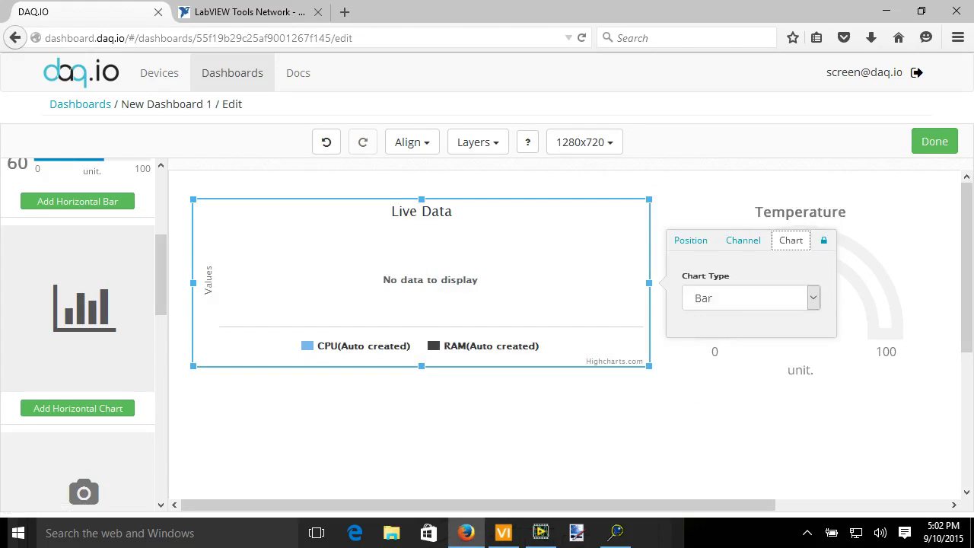
{"action": "left_click", "coordinate": [751, 297]}
{"action": "left_click", "coordinate": [700, 318]}
{"action": "key", "text": "Escape"}
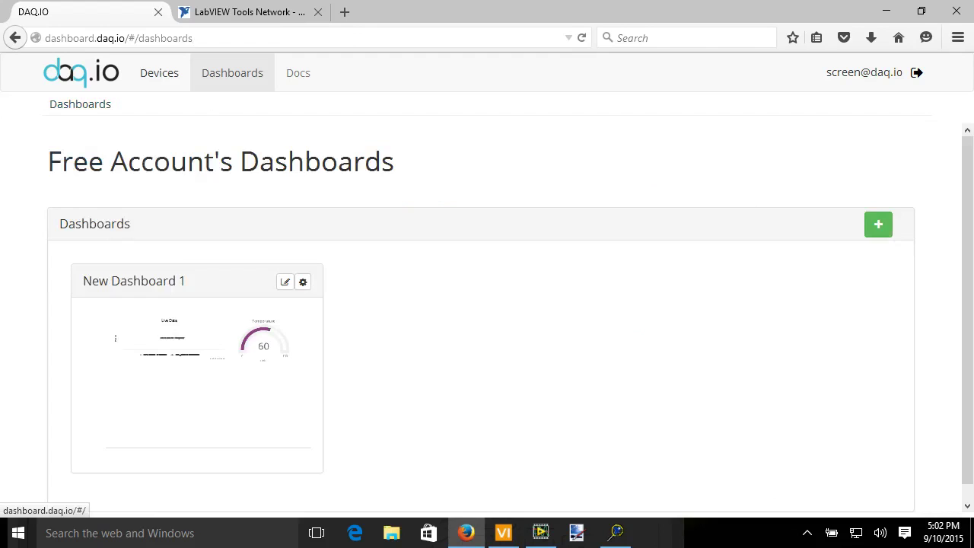
Set New Dashboard 1 as My LabVIEW Device's default dashboard and update the device.
{"action": "left_click", "coordinate": [159, 73]}
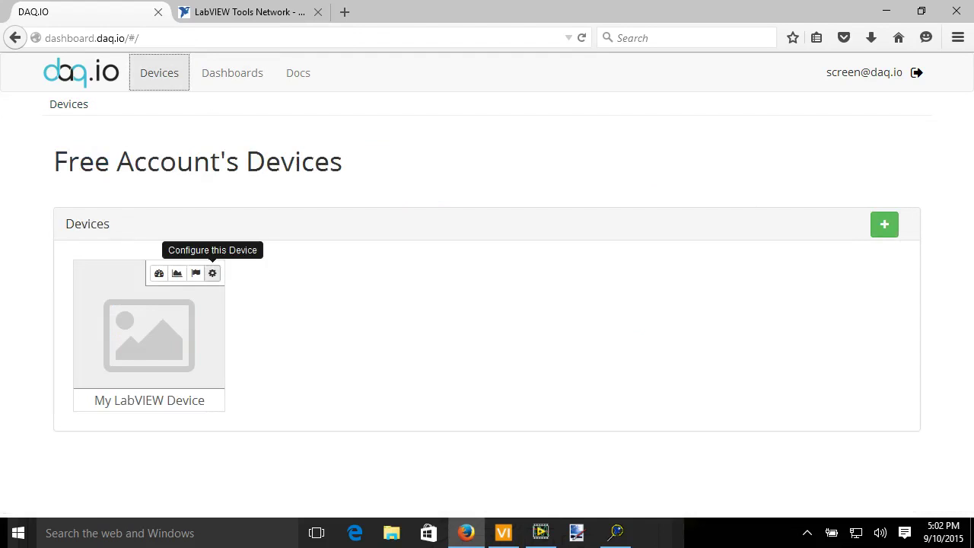
{"action": "left_click", "coordinate": [213, 272]}
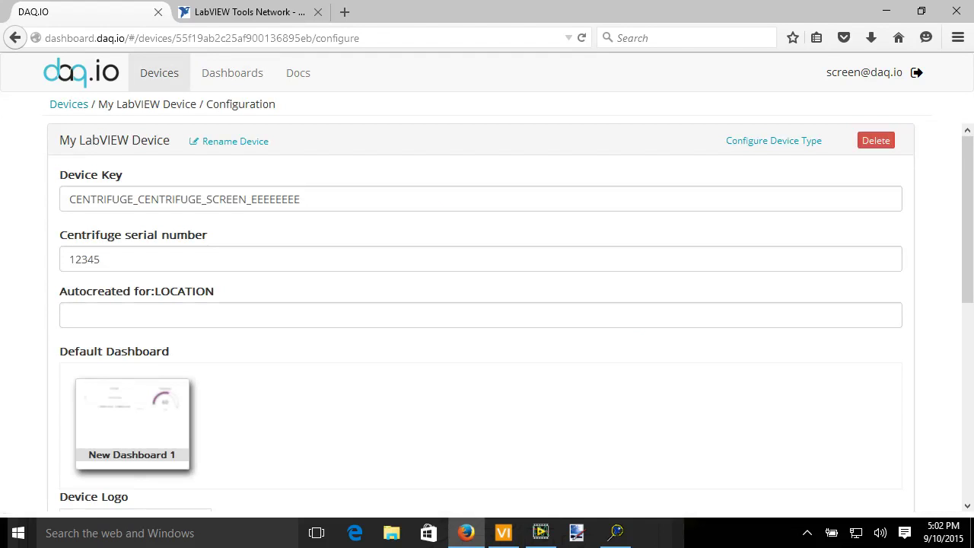
{"action": "left_click", "coordinate": [132, 424]}
{"action": "scroll", "coordinate": [481, 316], "scroll_direction": "down", "scroll_amount": 4}
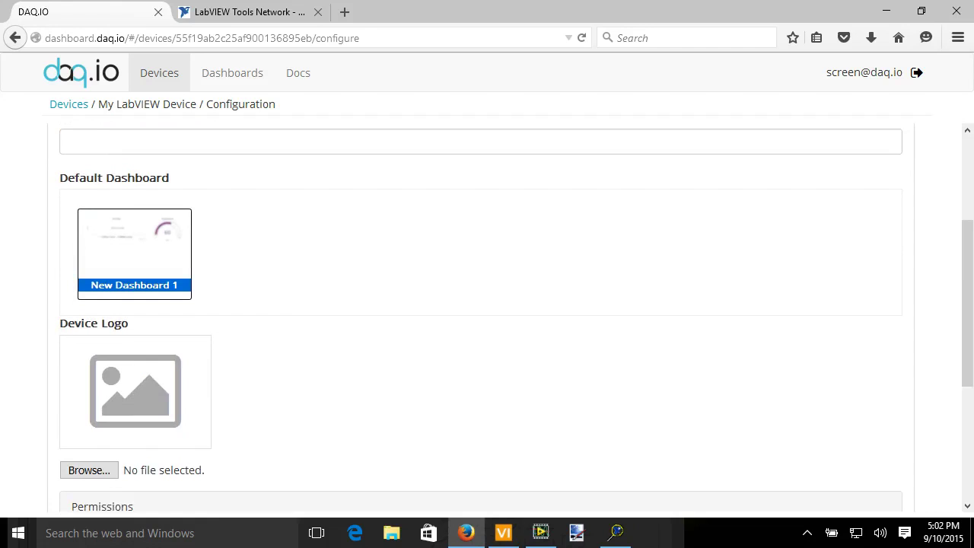
{"action": "scroll", "coordinate": [481, 316], "scroll_direction": "down", "scroll_amount": 3}
{"action": "scroll", "coordinate": [481, 316], "scroll_direction": "down", "scroll_amount": 3}
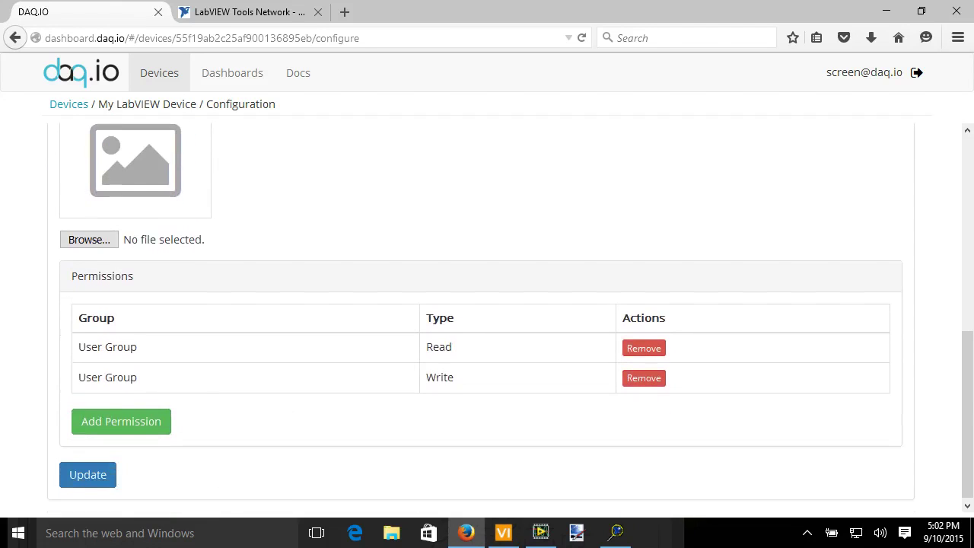
{"action": "left_click", "coordinate": [87, 471]}
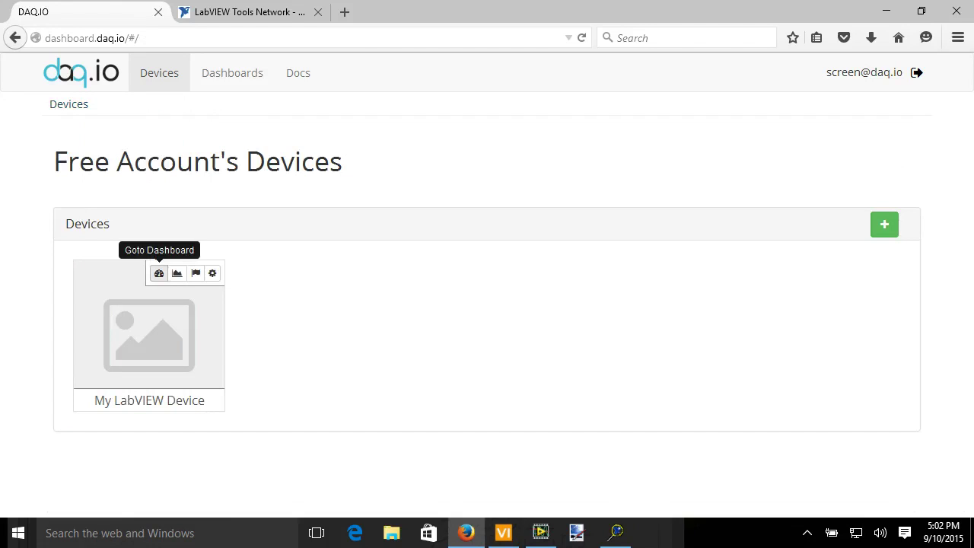
Open the device's Live Dashboard, then bring the LabVIEW example window forward and move it aside.
{"action": "left_click", "coordinate": [159, 273]}
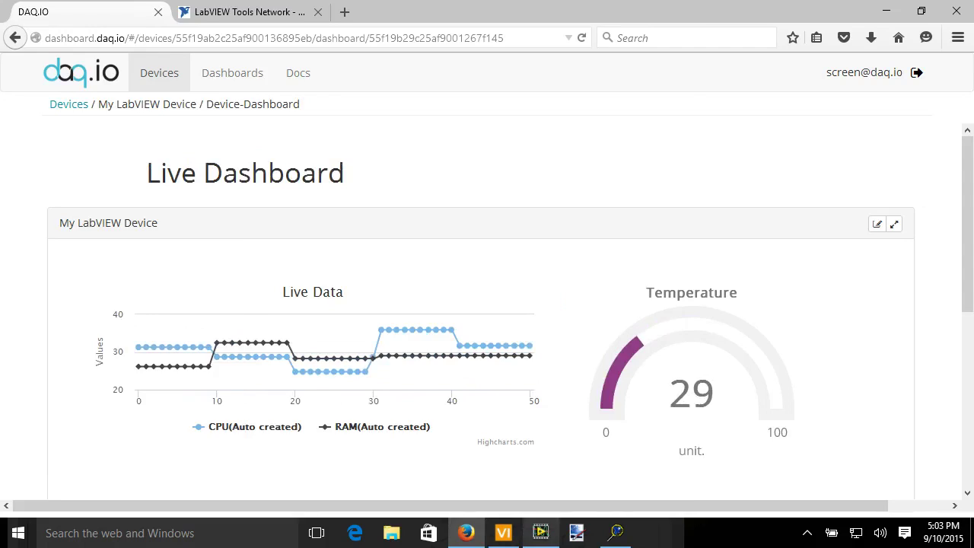
{"action": "left_click", "coordinate": [540, 532]}
{"action": "left_click_drag", "start_coordinate": [400, 15], "coordinate": [381, 23]}
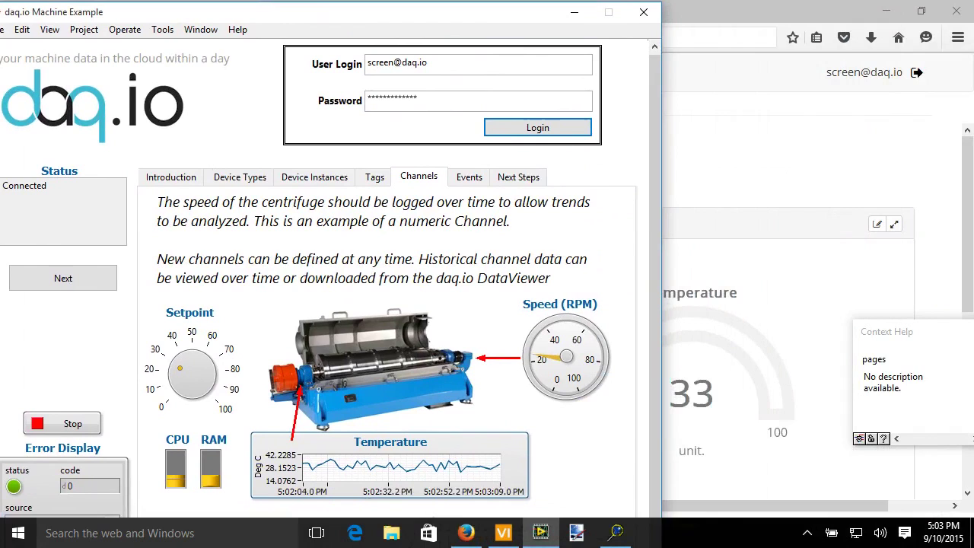
Shift the LabVIEW window about 150 px left to reveal the Temperature gauge.
{"action": "left_click_drag", "start_coordinate": [456, 13], "coordinate": [341, 20]}
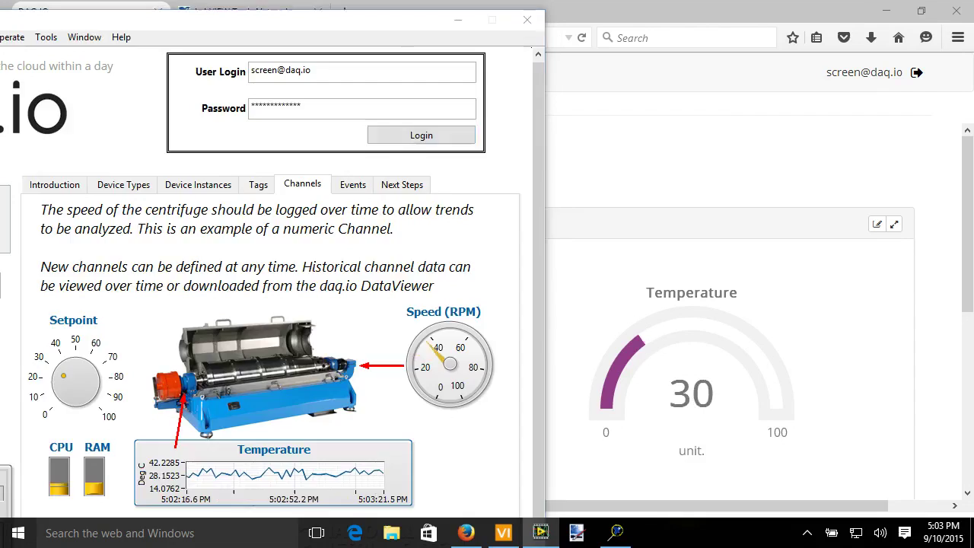
Switch back to Firefox to watch the Live Dashboard update.
{"action": "key", "text": "alt+Tab"}
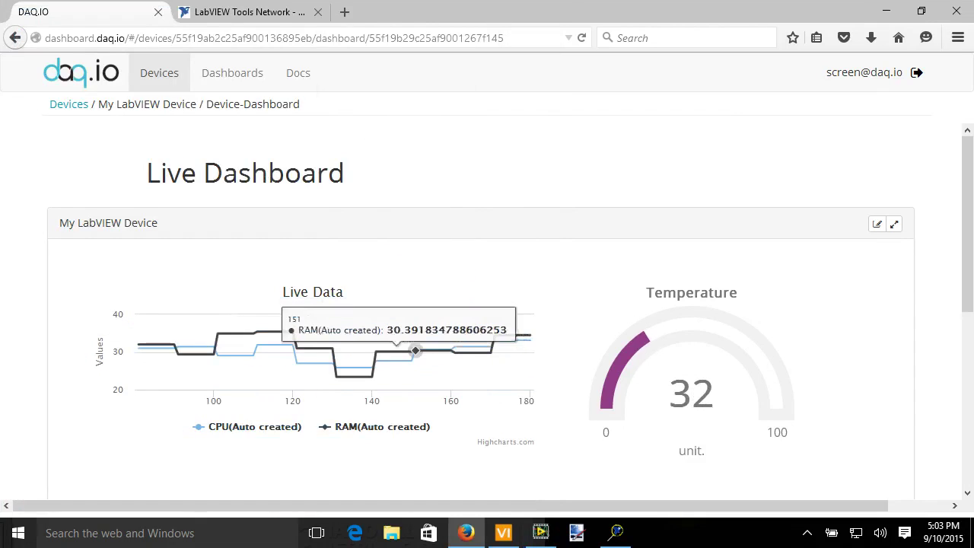